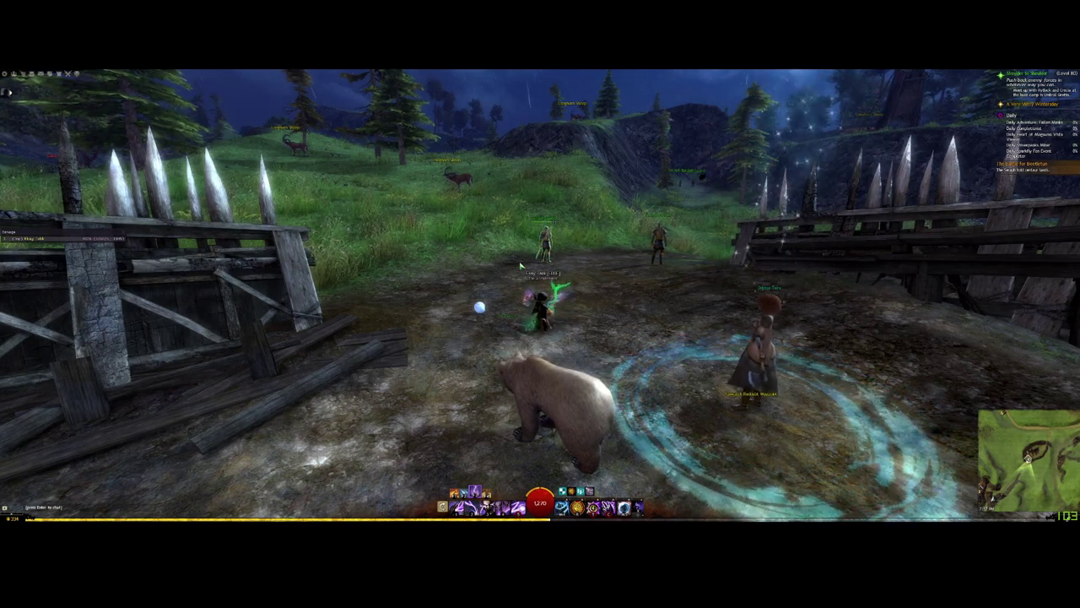
- Open the in-game filter overlay and activate filter style 1
{"action": "left_click_drag", "start_coordinate": [523, 265], "coordinate": [614, 275]}
{"action": "key", "text": "w"}
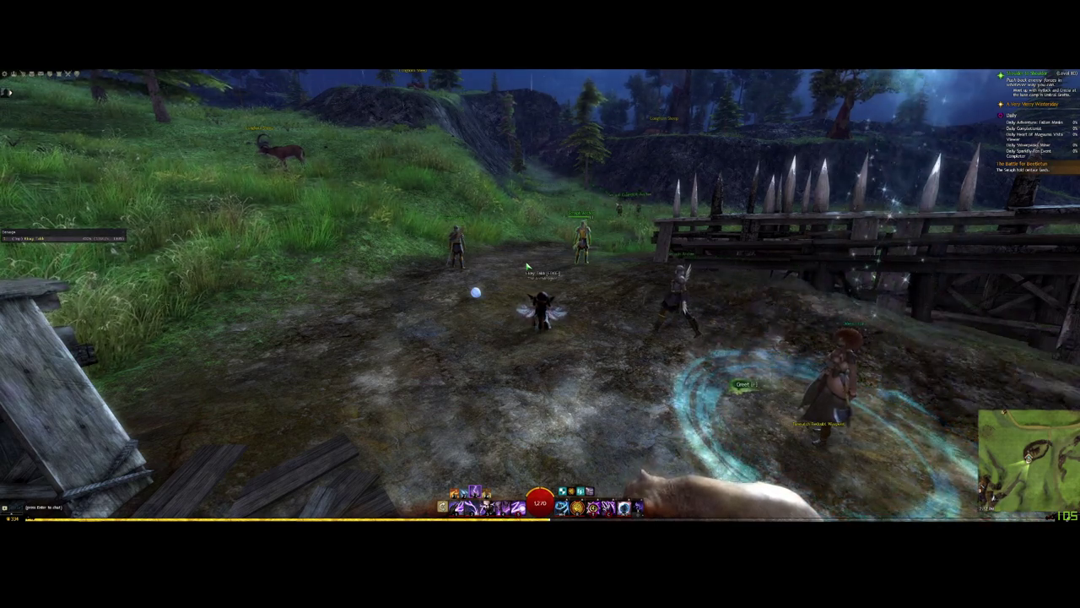
{"action": "key", "text": "alt+F3"}
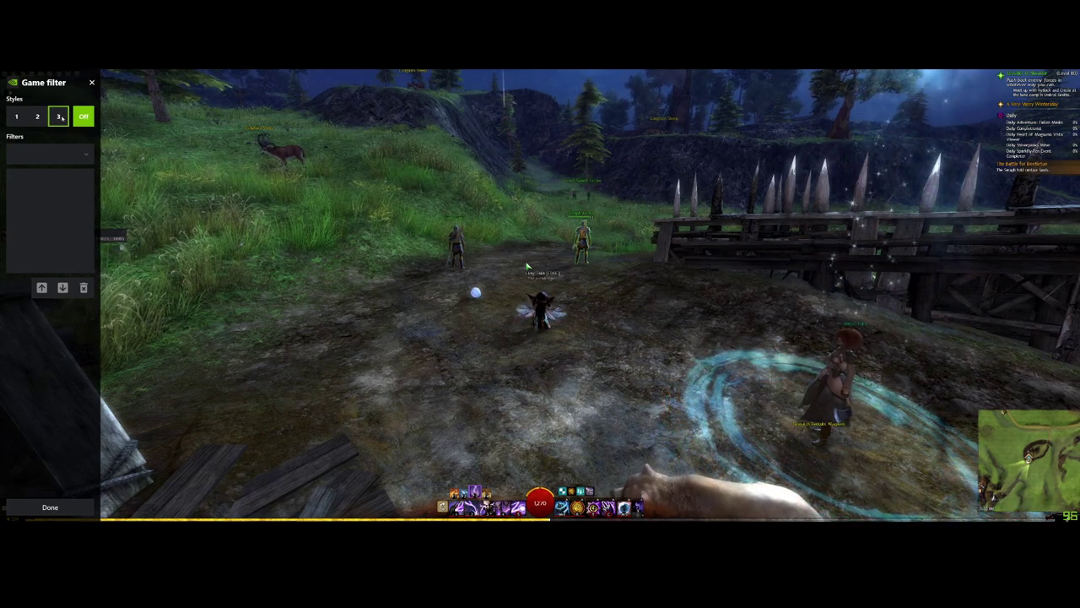
{"action": "left_click", "coordinate": [15, 116]}
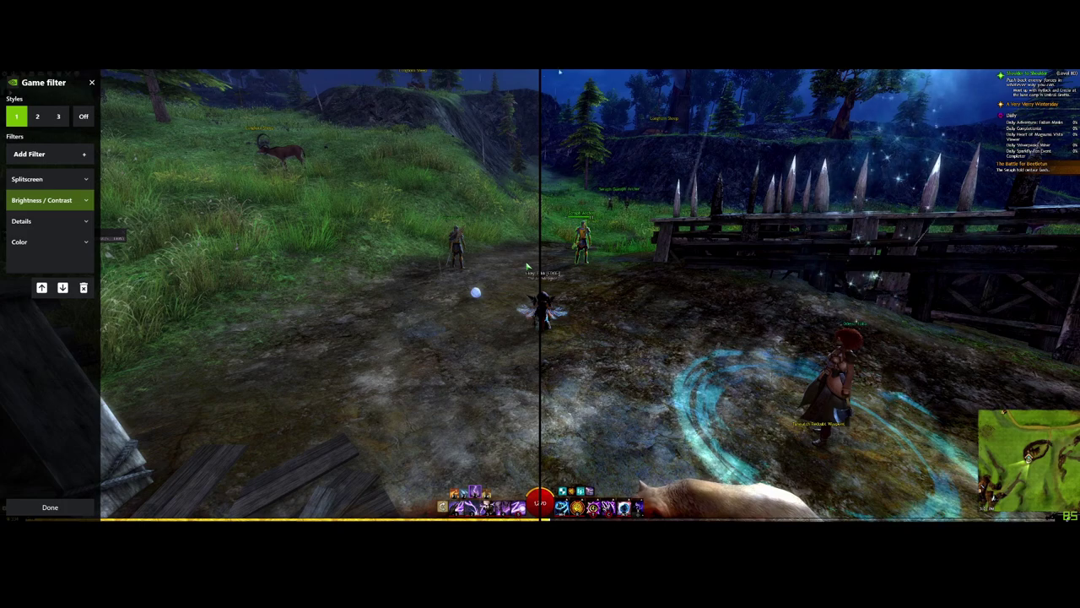
- Enable Split & Compare in the Splitscreen filter and set its zoom to 100%
{"action": "left_click", "coordinate": [50, 180]}
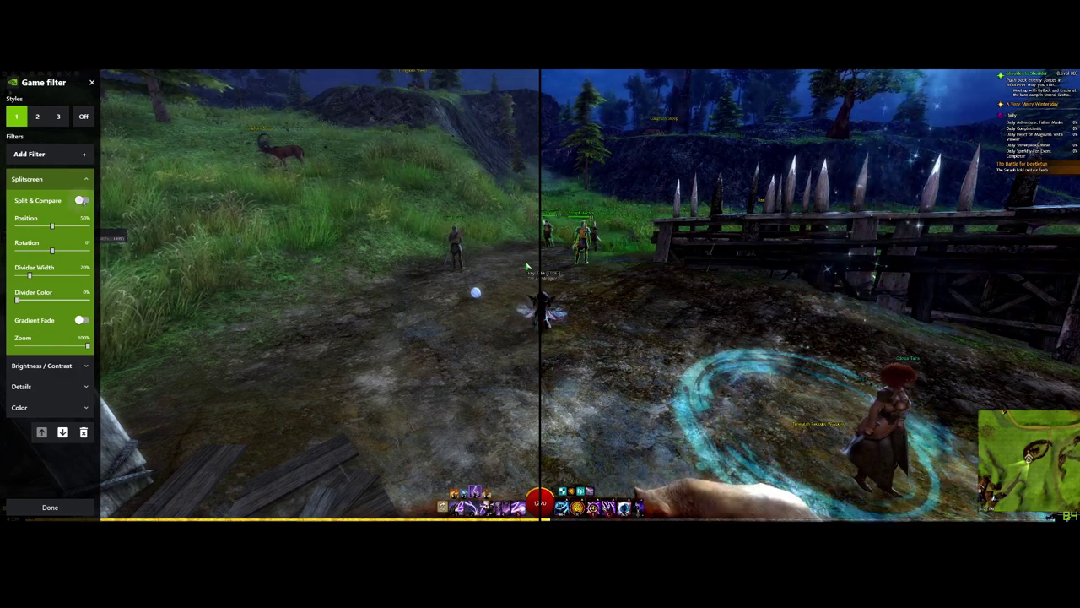
{"action": "left_click", "coordinate": [83, 201]}
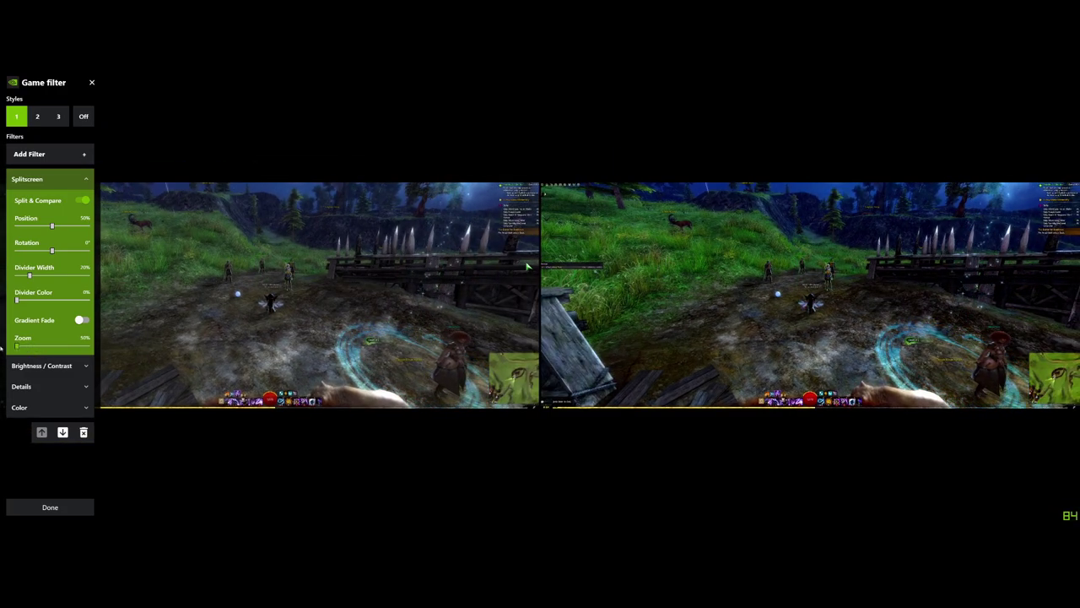
{"action": "left_click_drag", "start_coordinate": [16, 346], "coordinate": [95, 346]}
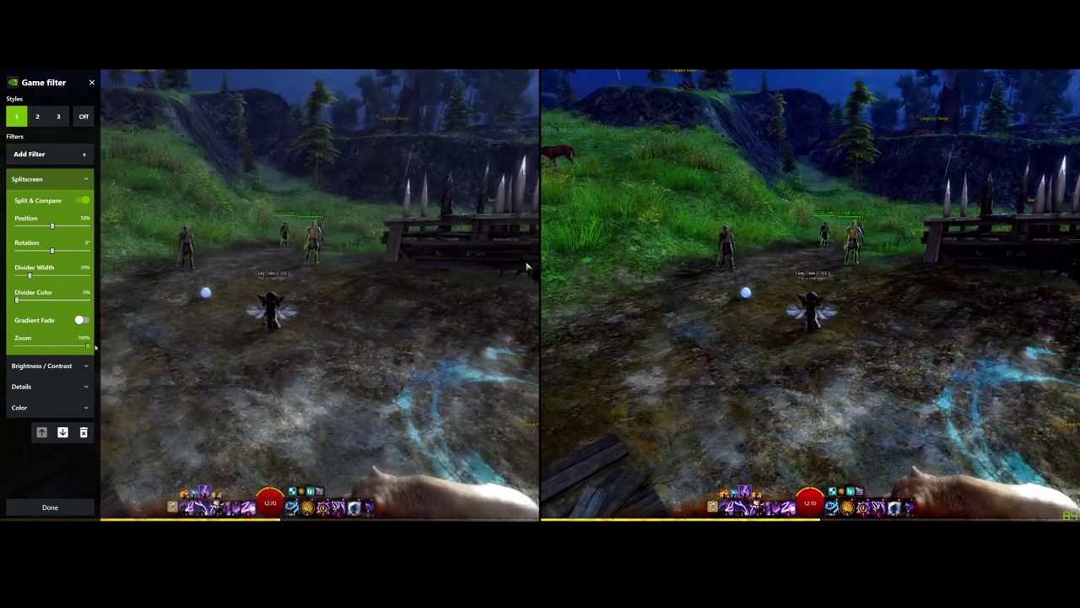
- Try the Splitscreen filter's gradient fade and rotations of 90° and 150°, restore fade off and rotation 0°, and collapse its settings
{"action": "left_click", "coordinate": [82, 320]}
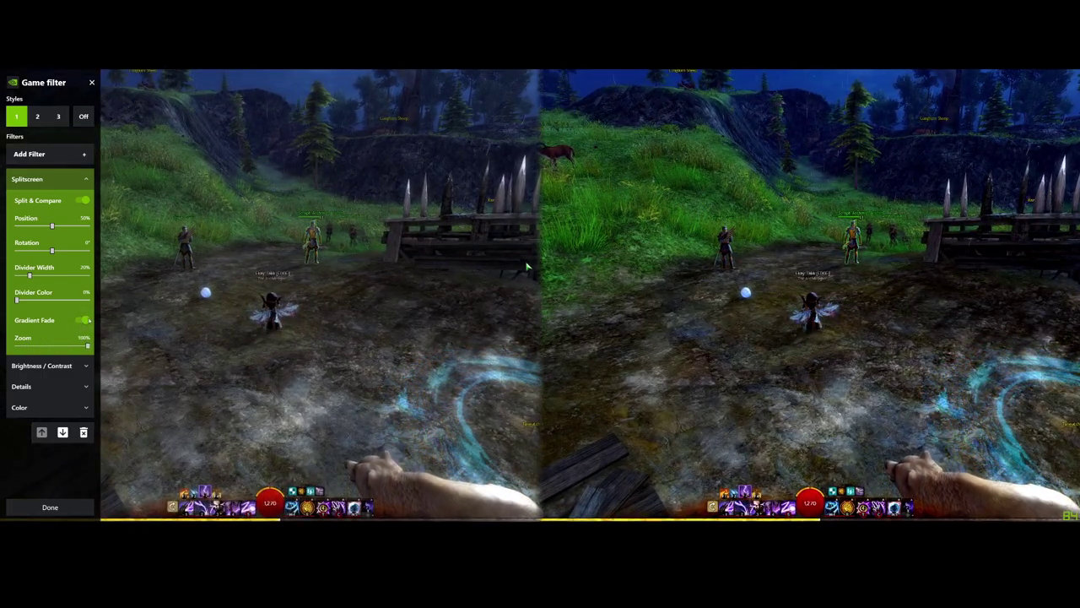
{"action": "left_click", "coordinate": [83, 320]}
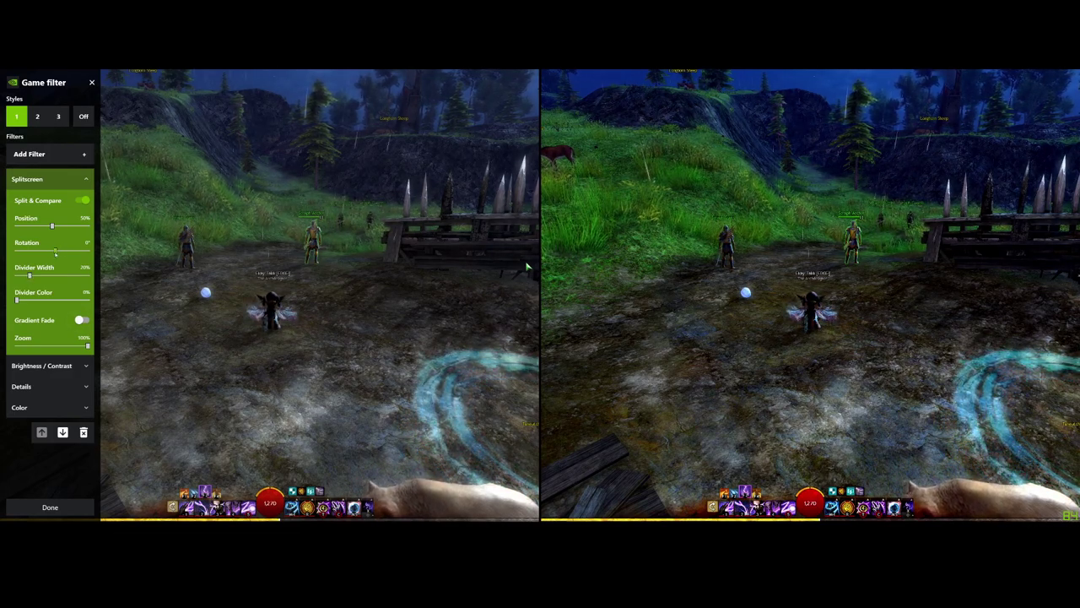
{"action": "left_click_drag", "start_coordinate": [53, 251], "coordinate": [72, 252]}
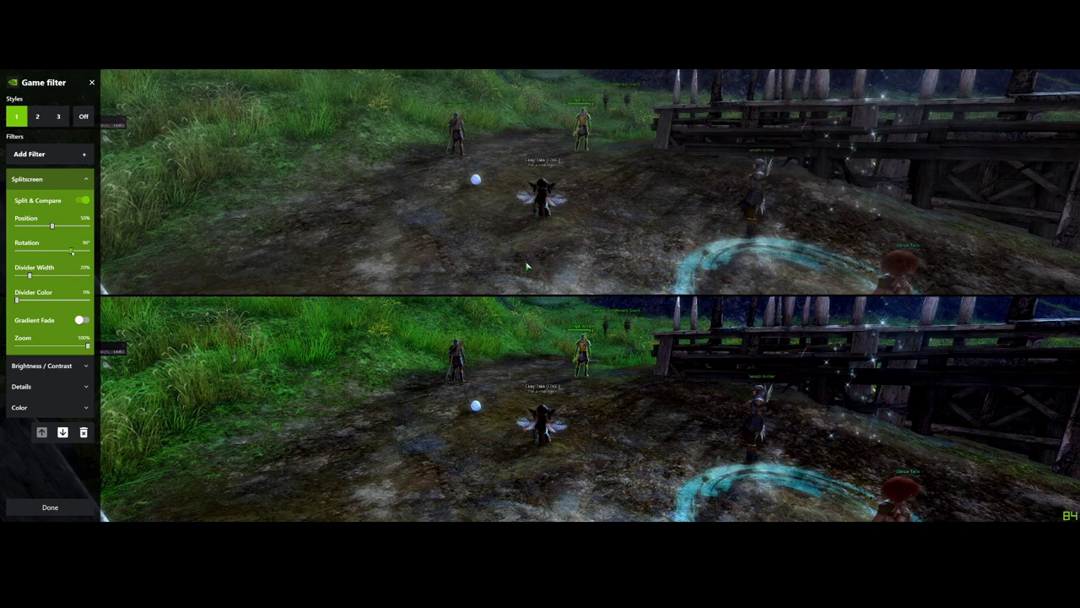
{"action": "key", "text": "Right"}
{"action": "key", "text": "Right"}
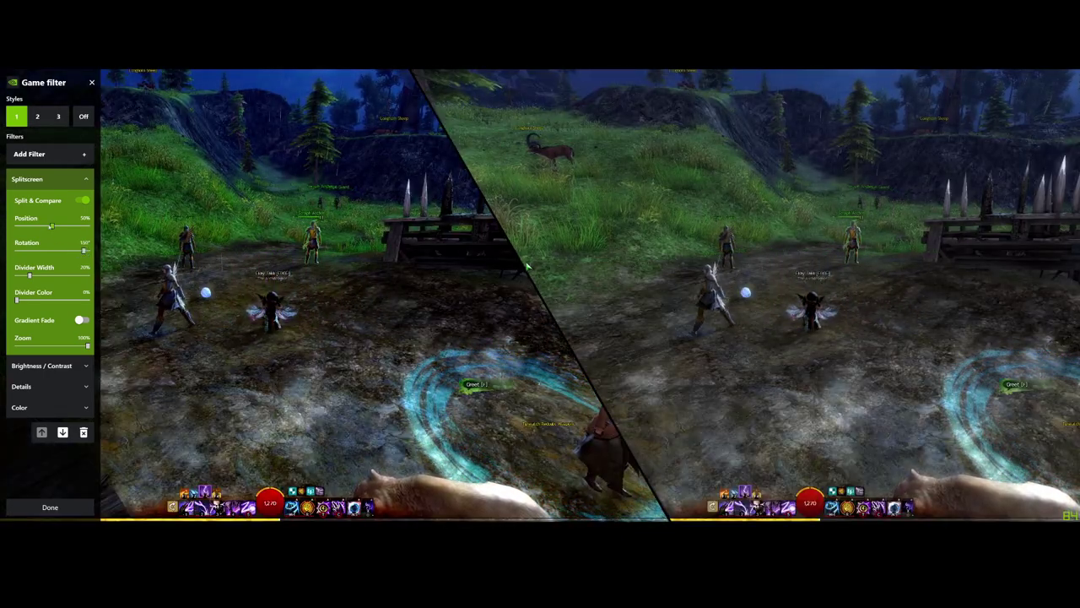
{"action": "mouse_move", "coordinate": [52, 226]}
{"action": "left_mouse_down"}
{"action": "mouse_move", "coordinate": [17, 227]}
{"action": "mouse_move", "coordinate": [52, 226]}
{"action": "left_mouse_up"}
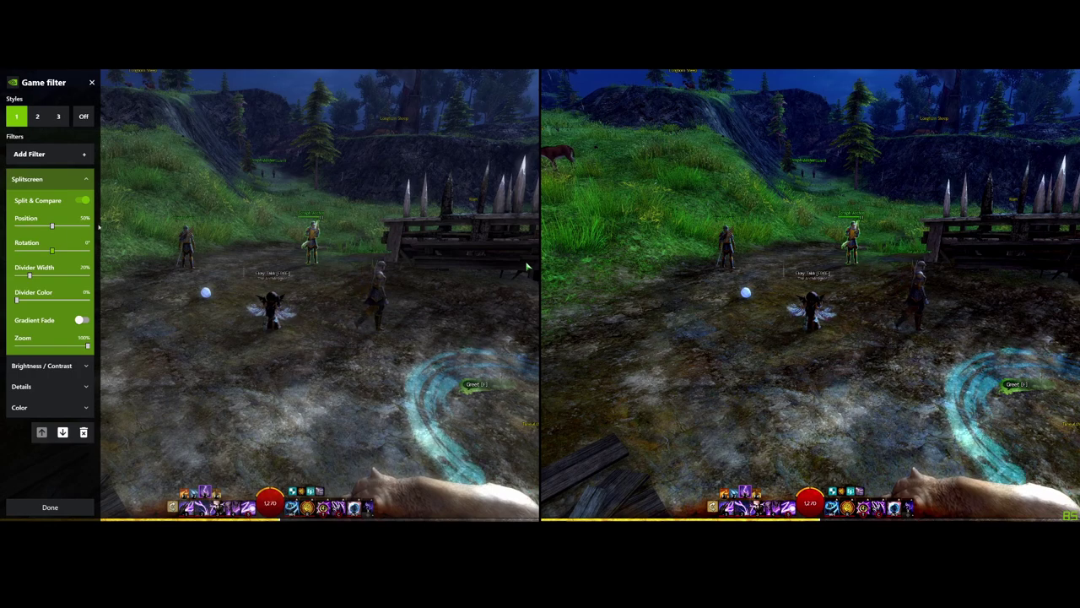
{"action": "left_click", "coordinate": [53, 176]}
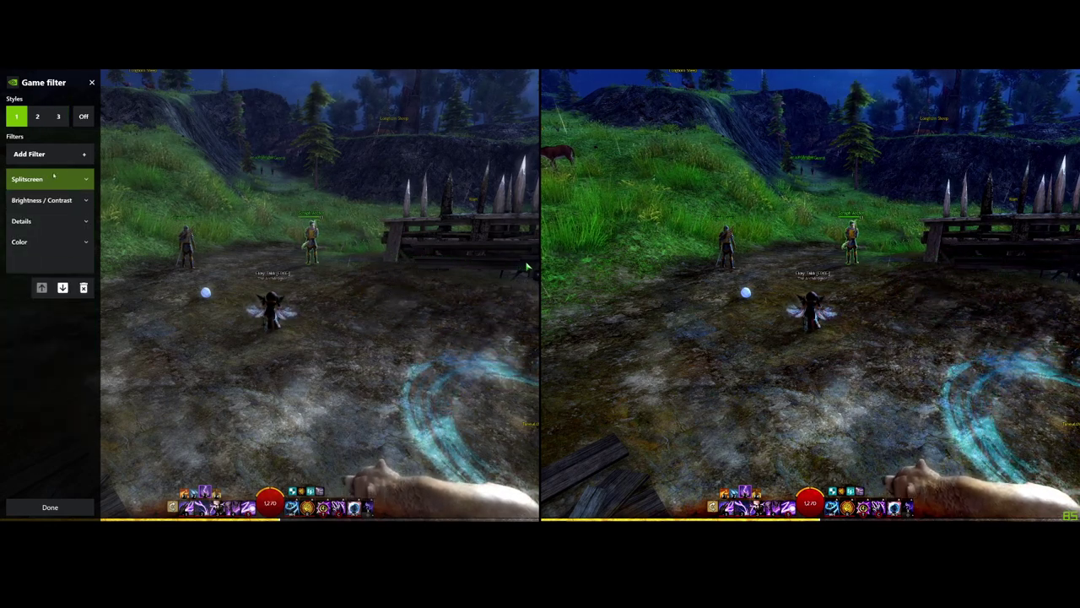
- Try a tint in the Color filter with tint color 61% and intensity 39%, and reset both to 0%
{"action": "left_click", "coordinate": [36, 246]}
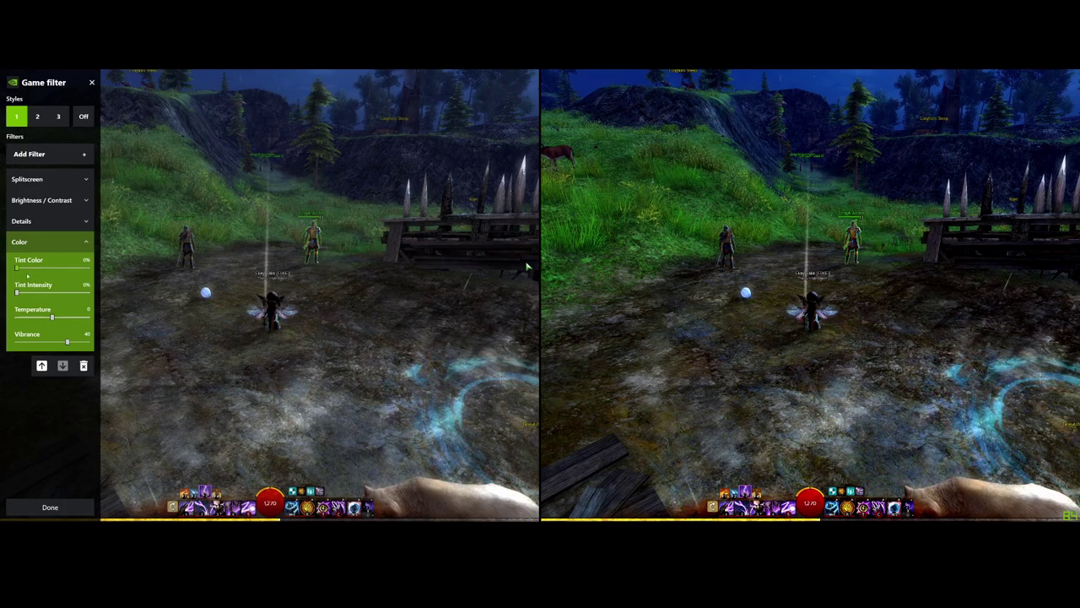
{"action": "left_click_drag", "start_coordinate": [17, 268], "coordinate": [60, 269]}
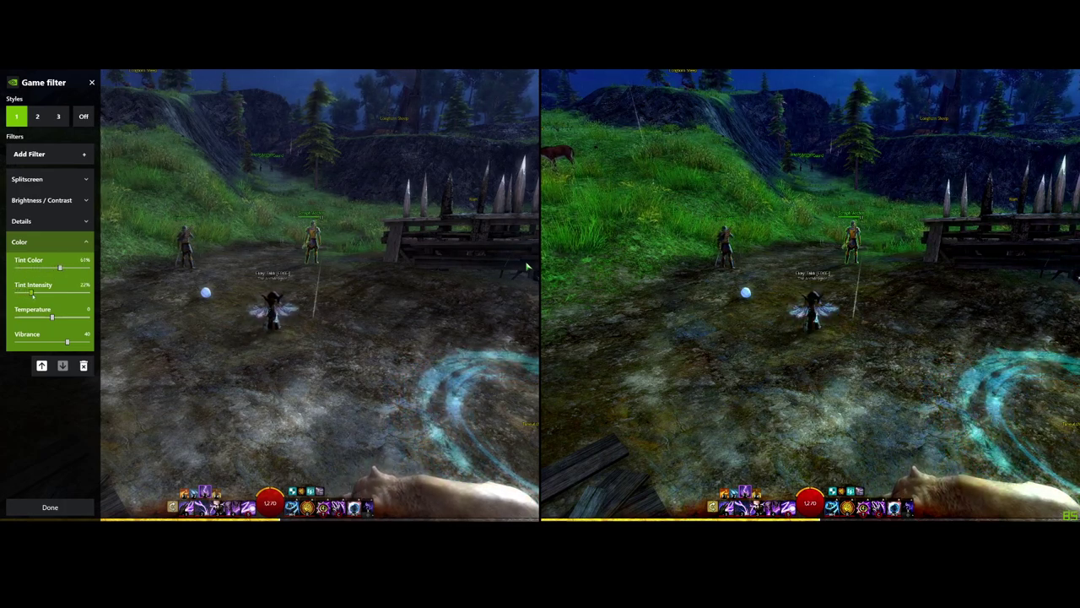
{"action": "left_click_drag", "start_coordinate": [34, 294], "coordinate": [42, 294]}
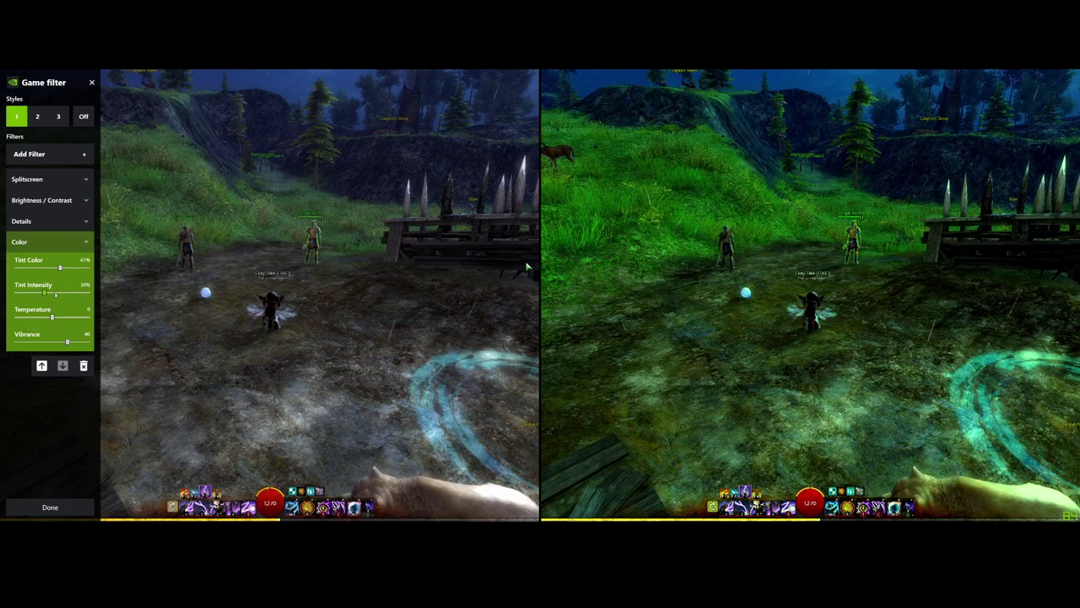
{"action": "left_click_drag", "start_coordinate": [46, 293], "coordinate": [1, 271]}
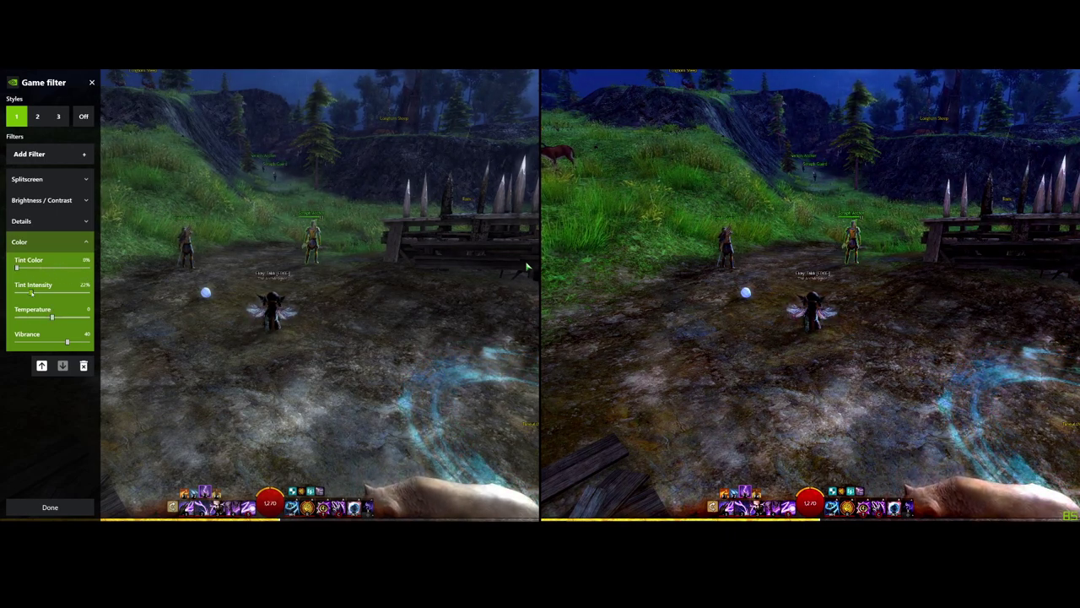
{"action": "left_click_drag", "start_coordinate": [32, 292], "coordinate": [14, 293]}
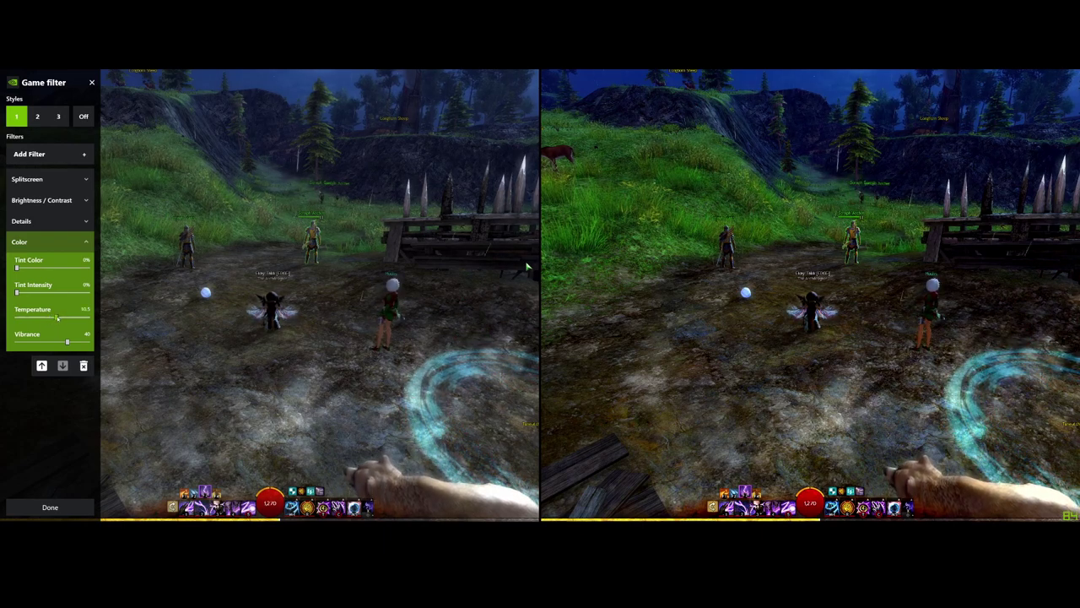
- Set the Color filter's temperature to 0.5 and, after trying both vibrance extremes, its vibrance to 40.7
{"action": "left_click_drag", "start_coordinate": [52, 318], "coordinate": [68, 318]}
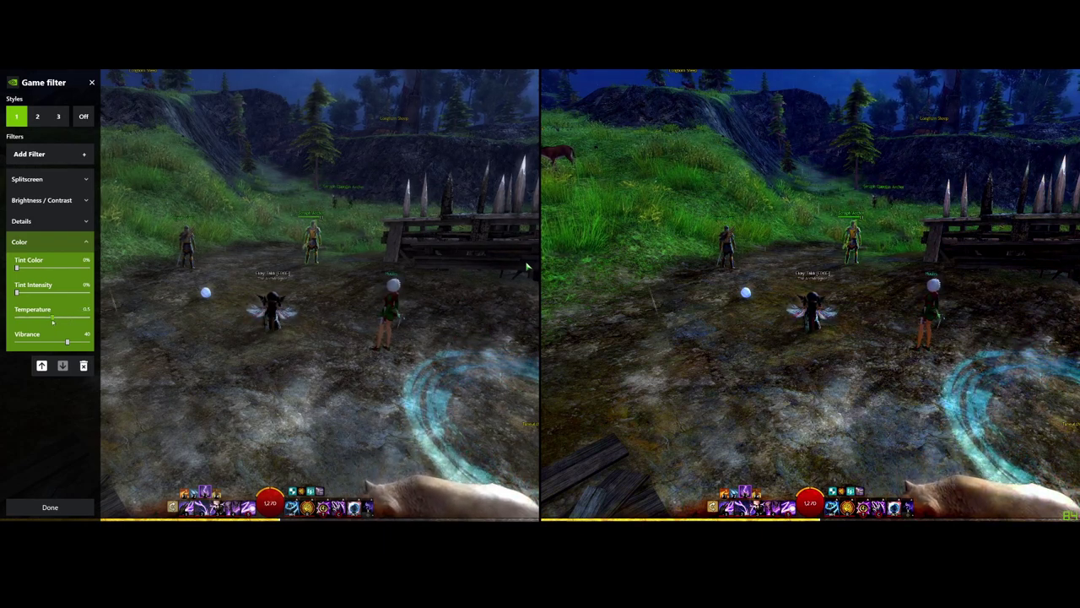
{"action": "left_click_drag", "start_coordinate": [53, 320], "coordinate": [52, 321]}
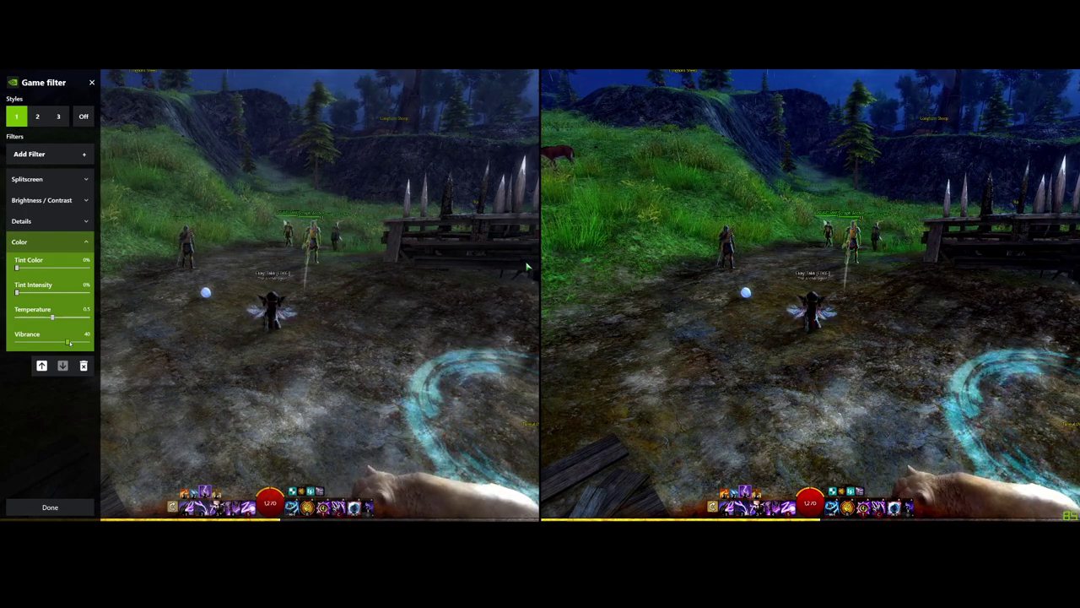
{"action": "left_click_drag", "start_coordinate": [69, 344], "coordinate": [54, 343]}
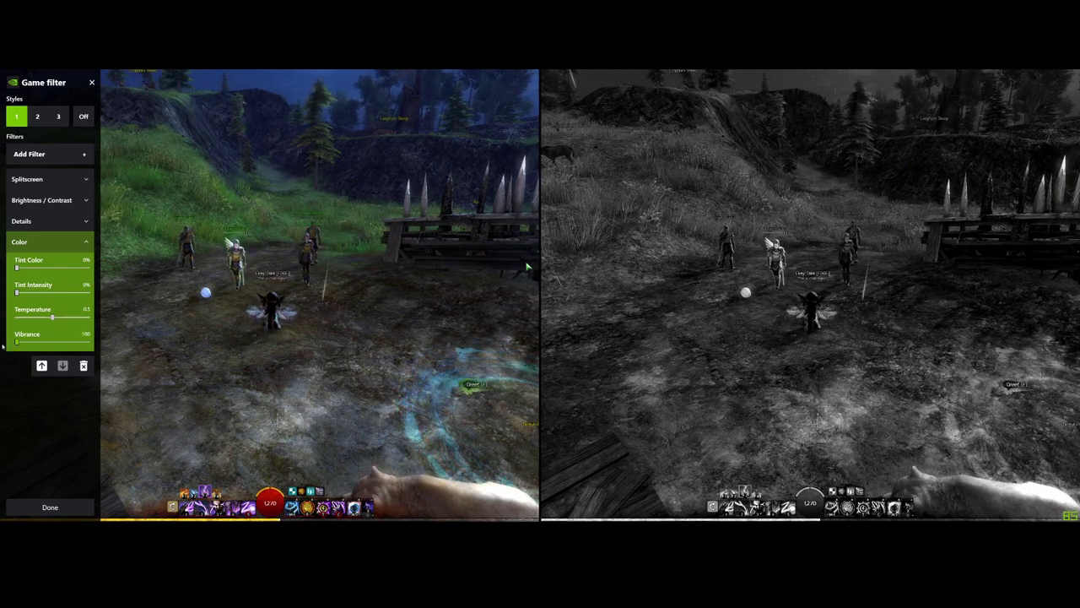
{"action": "left_click_drag", "start_coordinate": [19, 344], "coordinate": [148, 344]}
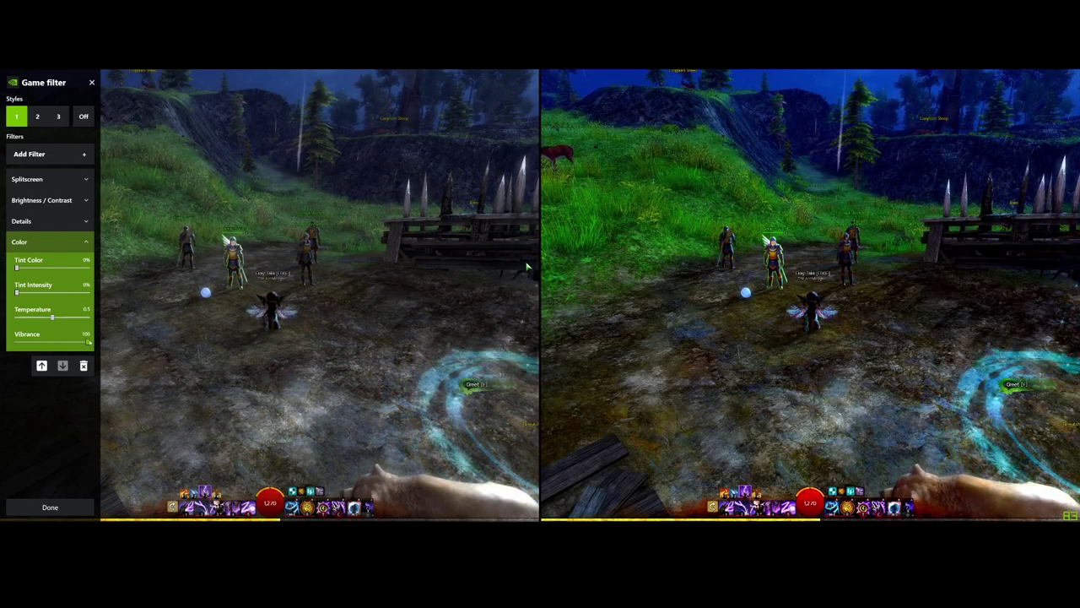
{"action": "left_click_drag", "start_coordinate": [124, 347], "coordinate": [71, 342]}
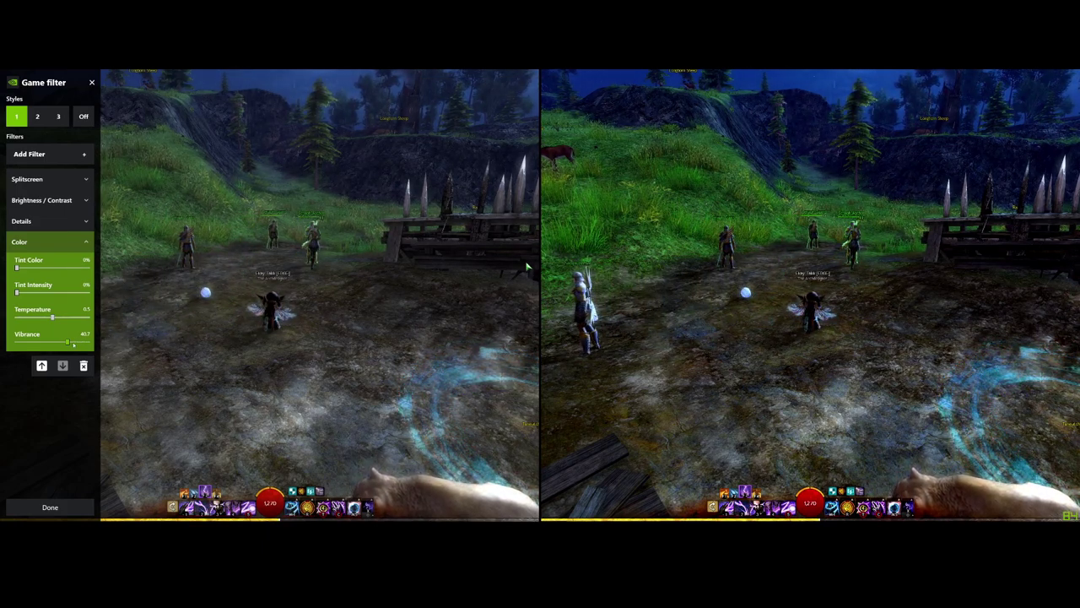
{"action": "left_click", "coordinate": [85, 243]}
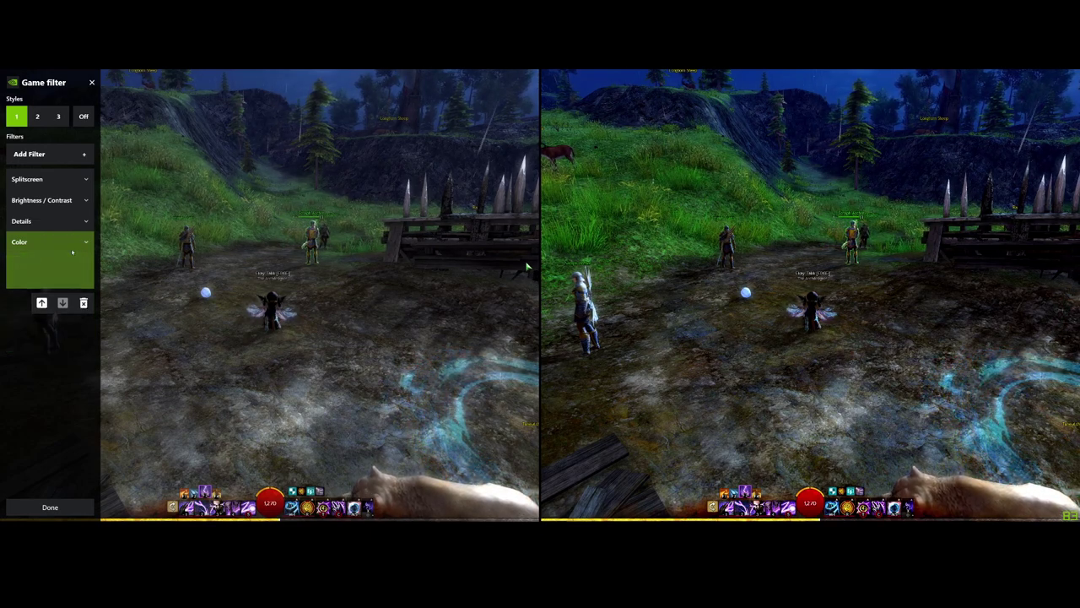
- In the Brightness / Contrast filter, keep exposure at 0% and set contrast to 19%
{"action": "left_click", "coordinate": [54, 203]}
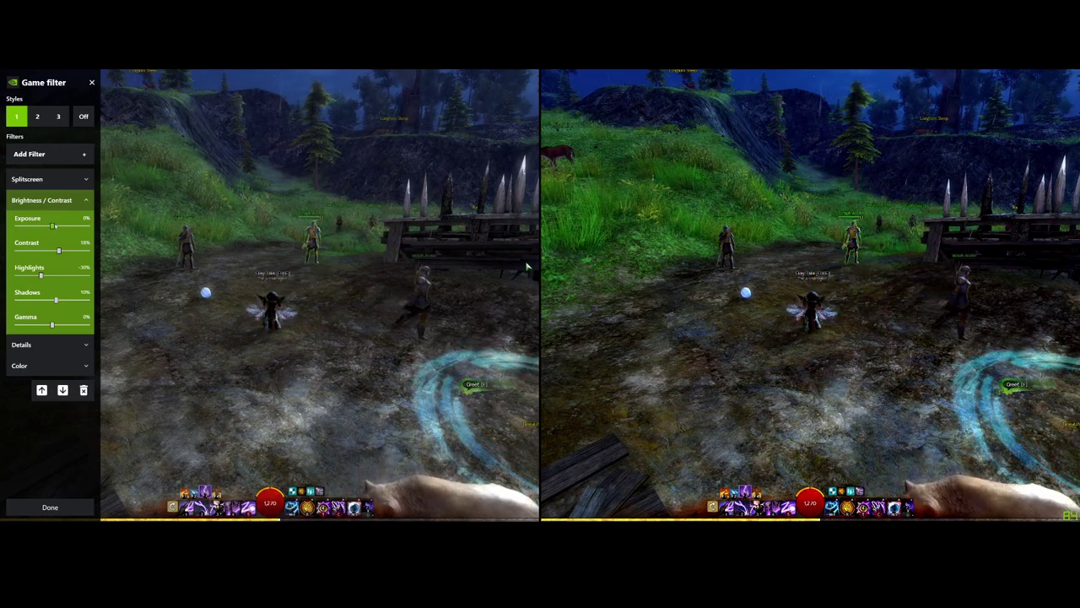
{"action": "mouse_move", "coordinate": [53, 226]}
{"action": "left_mouse_down"}
{"action": "mouse_move", "coordinate": [81, 231]}
{"action": "mouse_move", "coordinate": [52, 227]}
{"action": "left_mouse_up"}
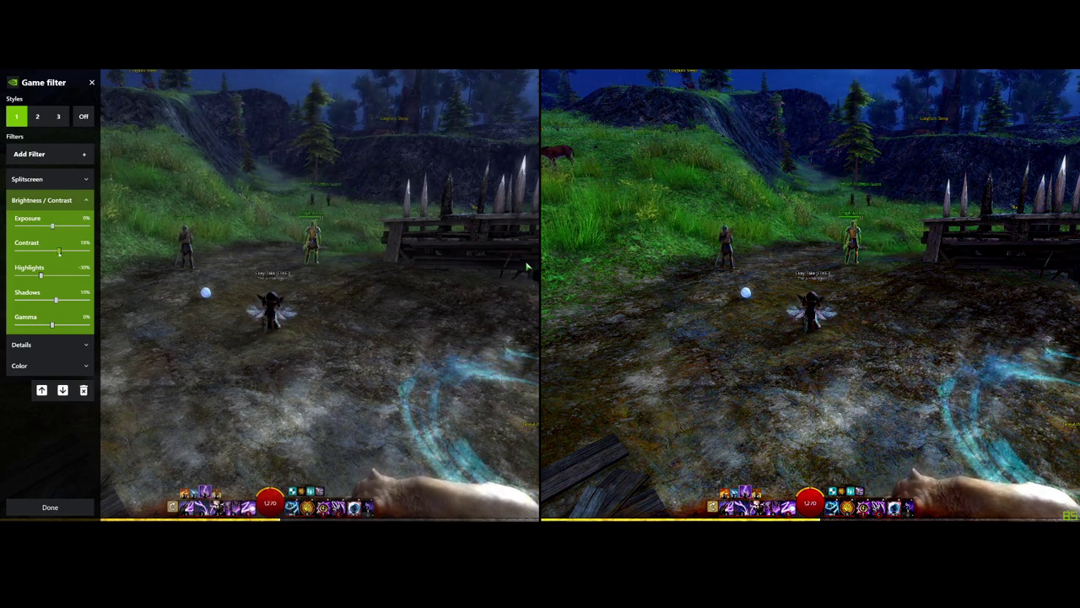
{"action": "mouse_move", "coordinate": [59, 253]}
{"action": "left_mouse_down"}
{"action": "mouse_move", "coordinate": [34, 250]}
{"action": "mouse_move", "coordinate": [55, 251]}
{"action": "left_mouse_up"}
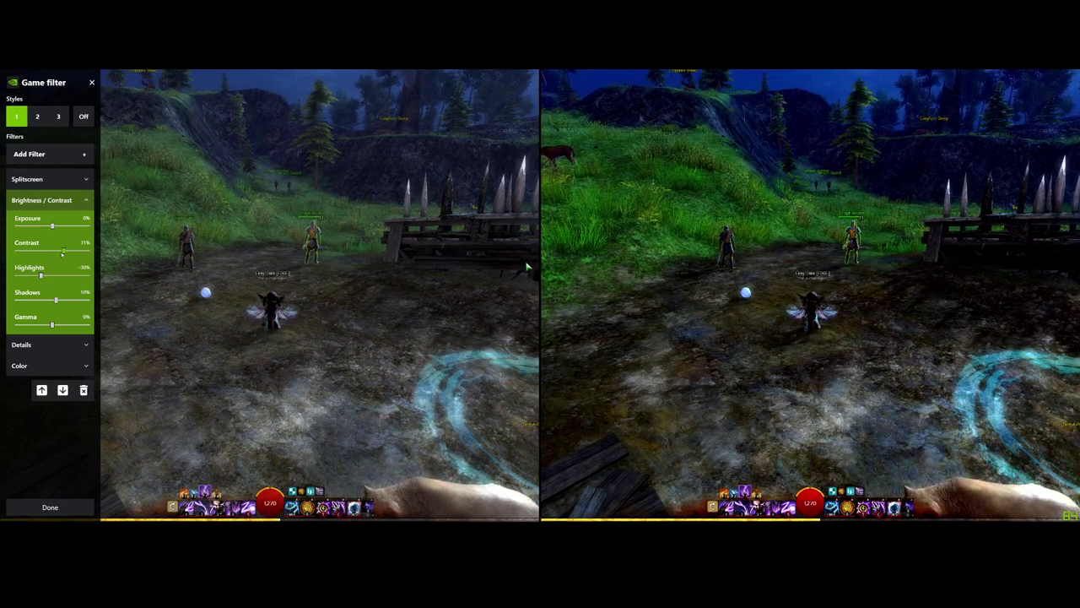
{"action": "mouse_move", "coordinate": [56, 251]}
{"action": "left_mouse_down"}
{"action": "mouse_move", "coordinate": [87, 251]}
{"action": "mouse_move", "coordinate": [59, 252]}
{"action": "left_mouse_up"}
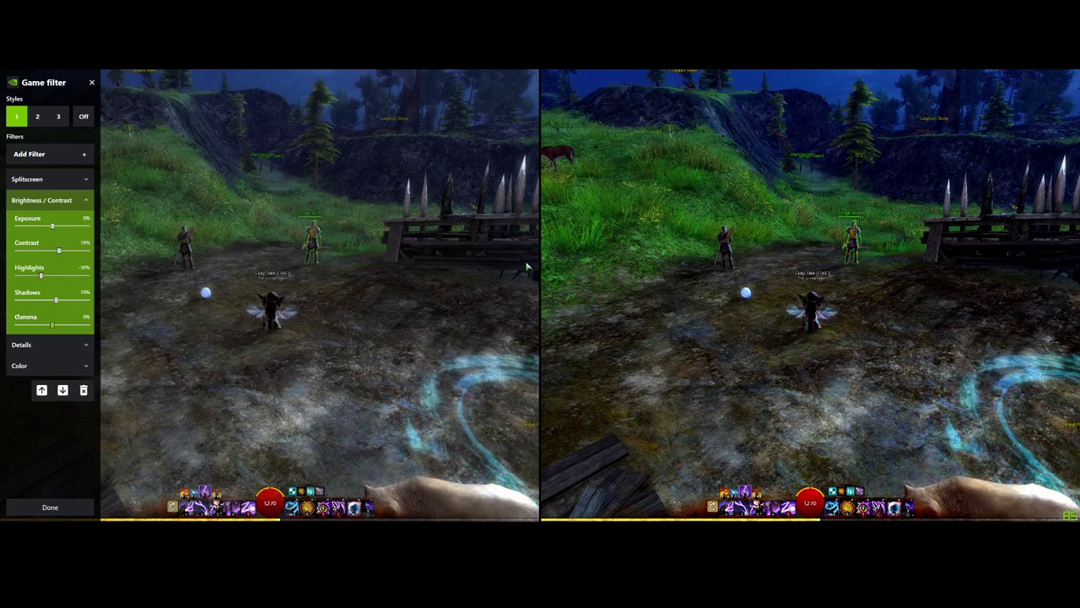
- Try highlights at 67% in the Brightness / Contrast filter and set them to -32%
{"action": "left_click_drag", "start_coordinate": [40, 277], "coordinate": [92, 276]}
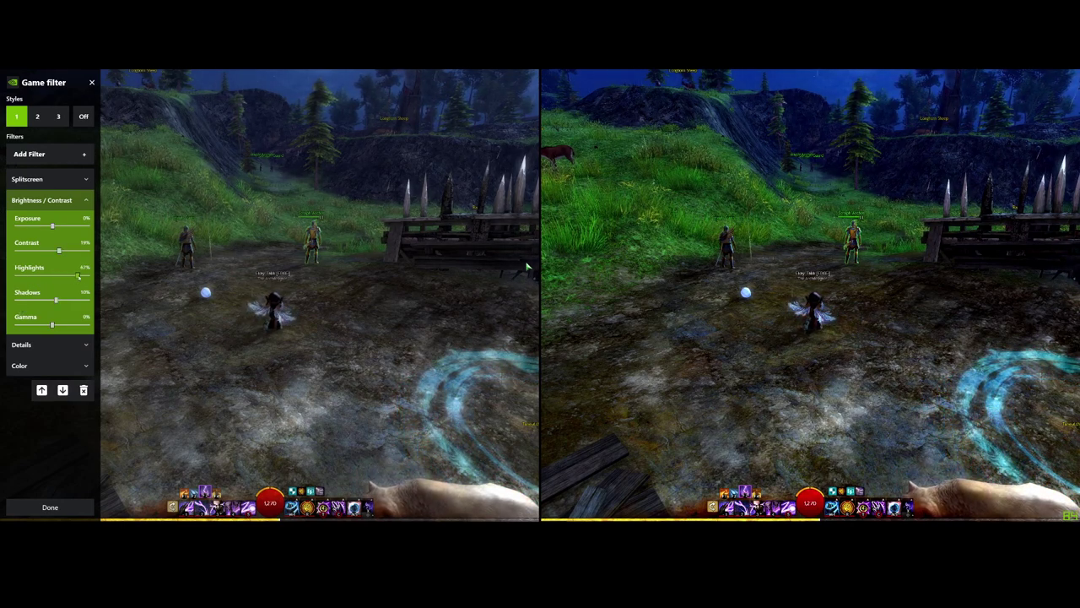
{"action": "left_click_drag", "start_coordinate": [53, 276], "coordinate": [46, 276]}
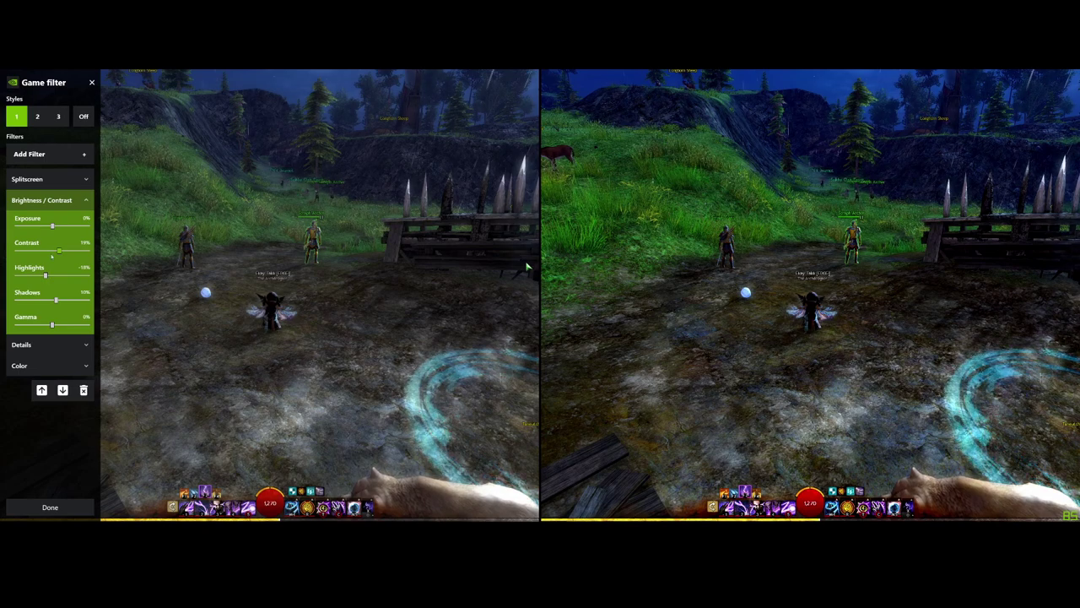
{"action": "left_click_drag", "start_coordinate": [45, 276], "coordinate": [40, 277]}
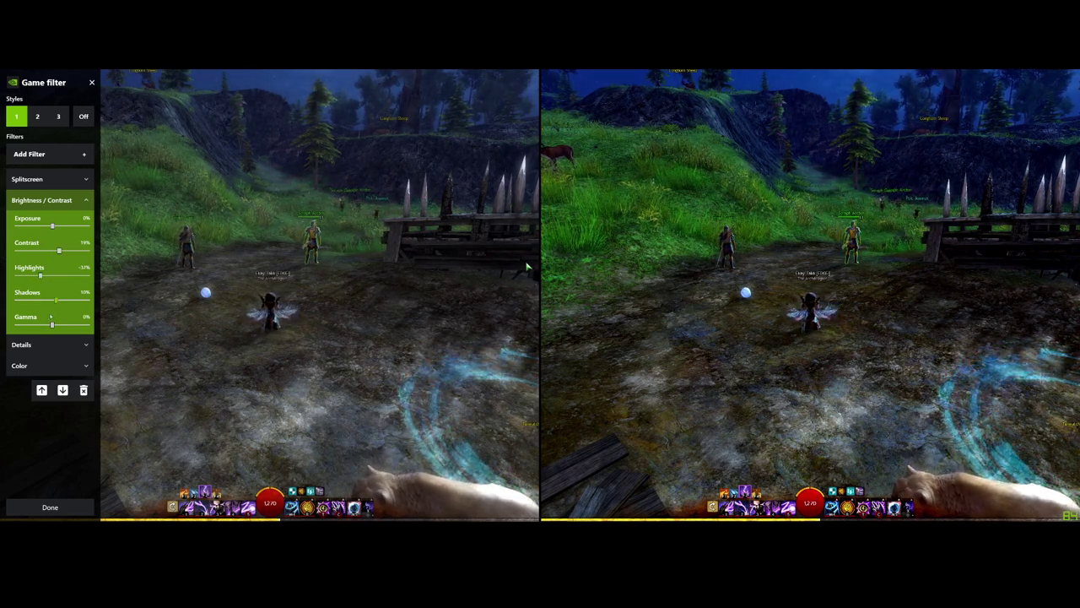
- Set shadows to 11% with gamma at 0% and collapse the Brightness / Contrast filter
{"action": "mouse_move", "coordinate": [56, 300]}
{"action": "left_mouse_down"}
{"action": "mouse_move", "coordinate": [68, 301]}
{"action": "mouse_move", "coordinate": [56, 302]}
{"action": "left_mouse_up"}
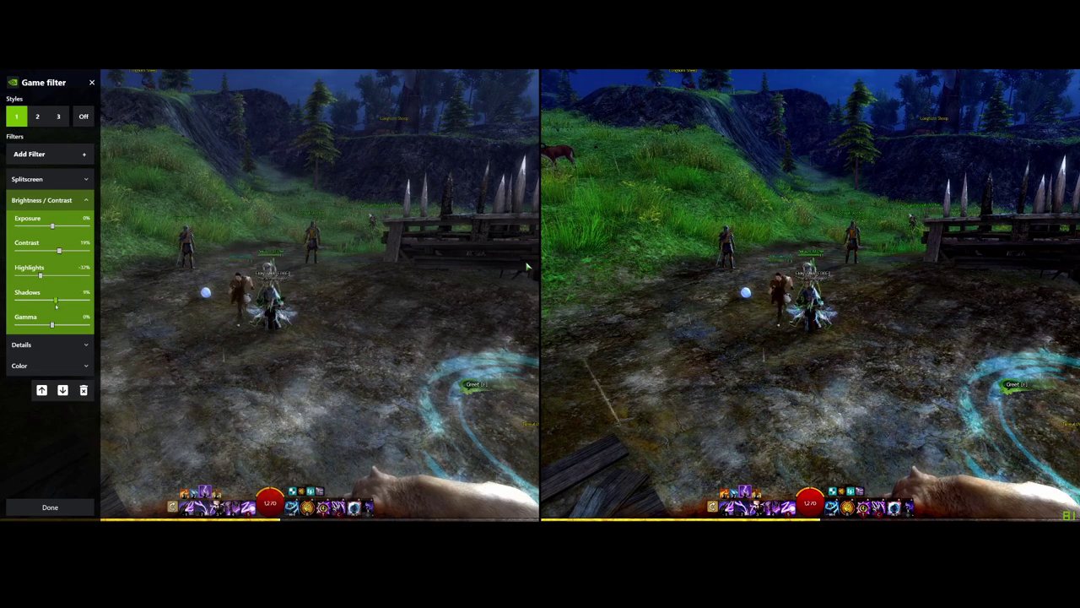
{"action": "left_click_drag", "start_coordinate": [56, 302], "coordinate": [57, 302]}
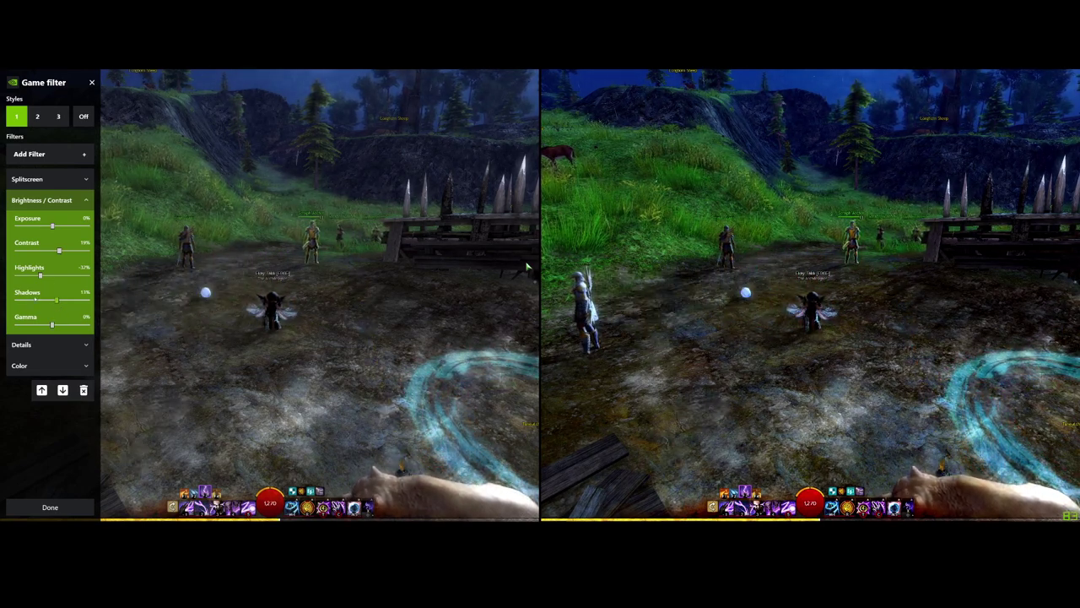
{"action": "mouse_move", "coordinate": [52, 326]}
{"action": "left_mouse_down"}
{"action": "mouse_move", "coordinate": [37, 329]}
{"action": "mouse_move", "coordinate": [51, 332]}
{"action": "left_mouse_up"}
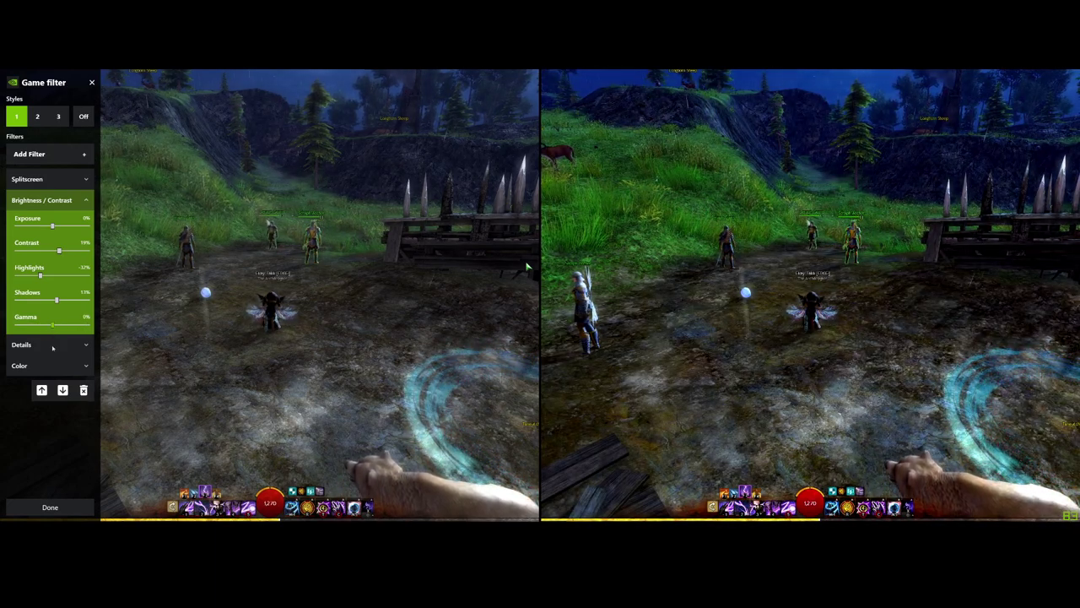
{"action": "left_click", "coordinate": [38, 200]}
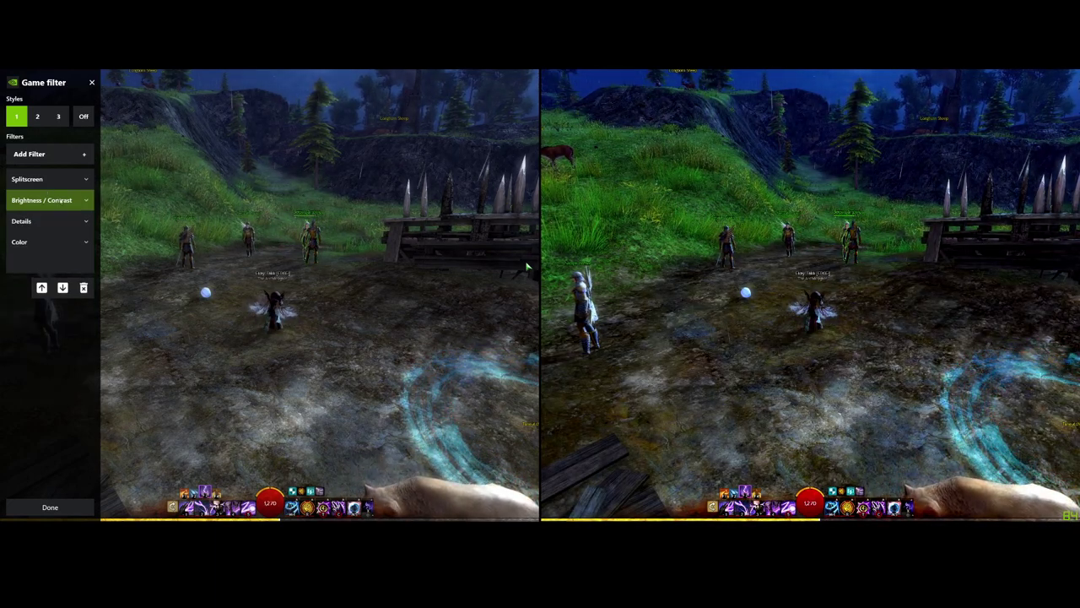
- In the Details filter, try sharpening at its extremes and set Sharpen to 18%
{"action": "left_click", "coordinate": [27, 222]}
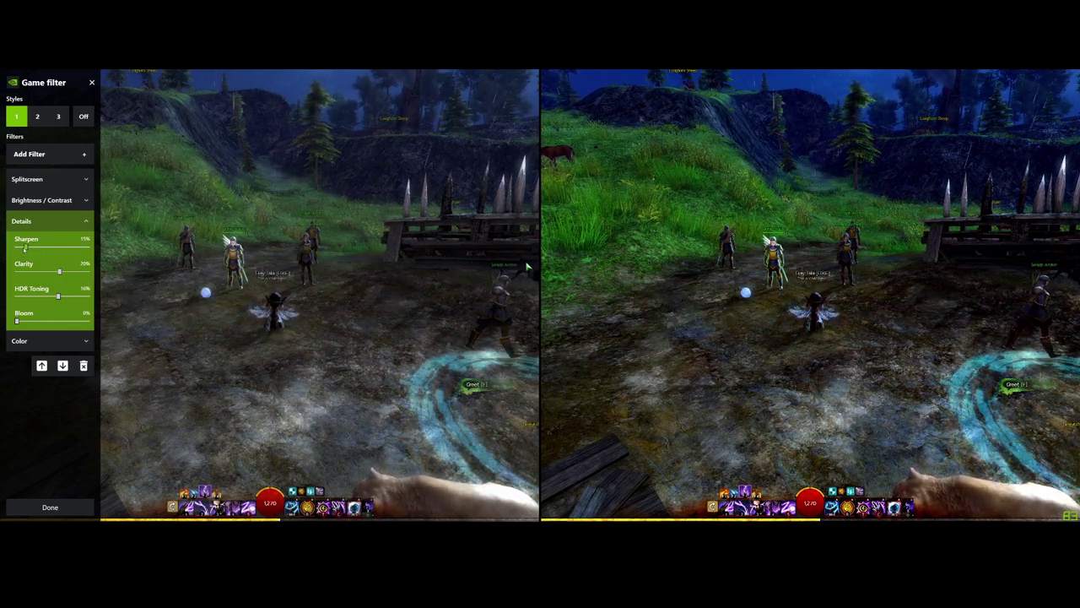
{"action": "left_click_drag", "start_coordinate": [26, 245], "coordinate": [105, 255]}
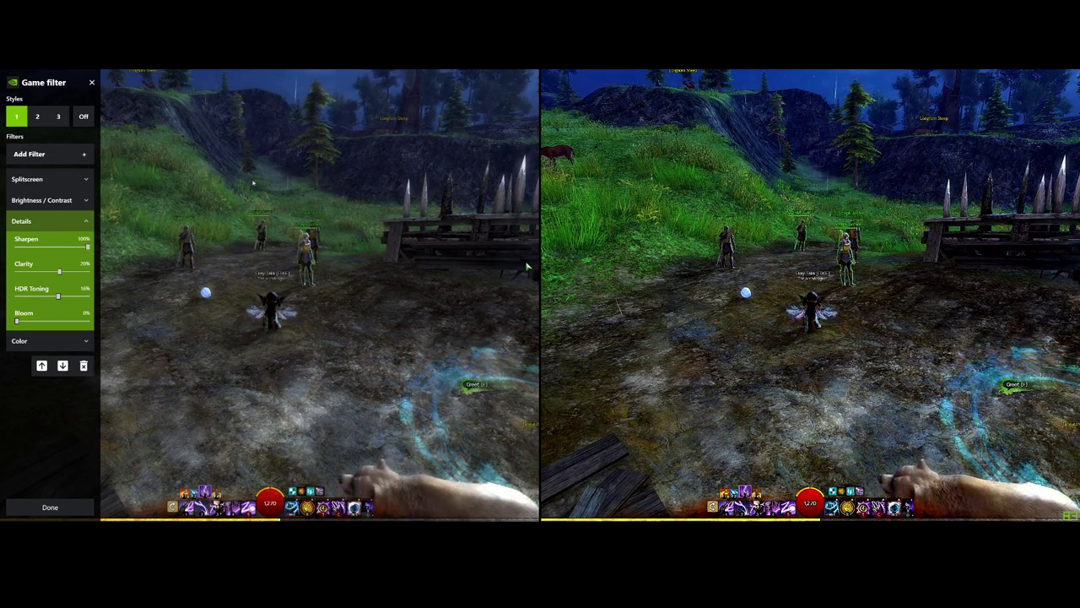
{"action": "left_click_drag", "start_coordinate": [87, 249], "coordinate": [2, 242]}
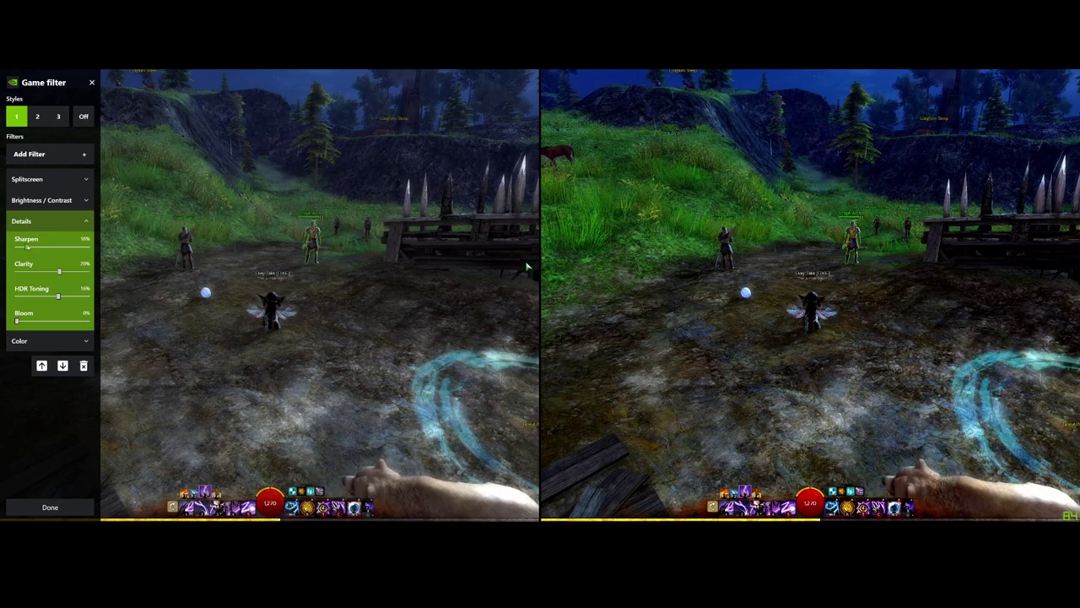
{"action": "left_click_drag", "start_coordinate": [27, 247], "coordinate": [29, 247]}
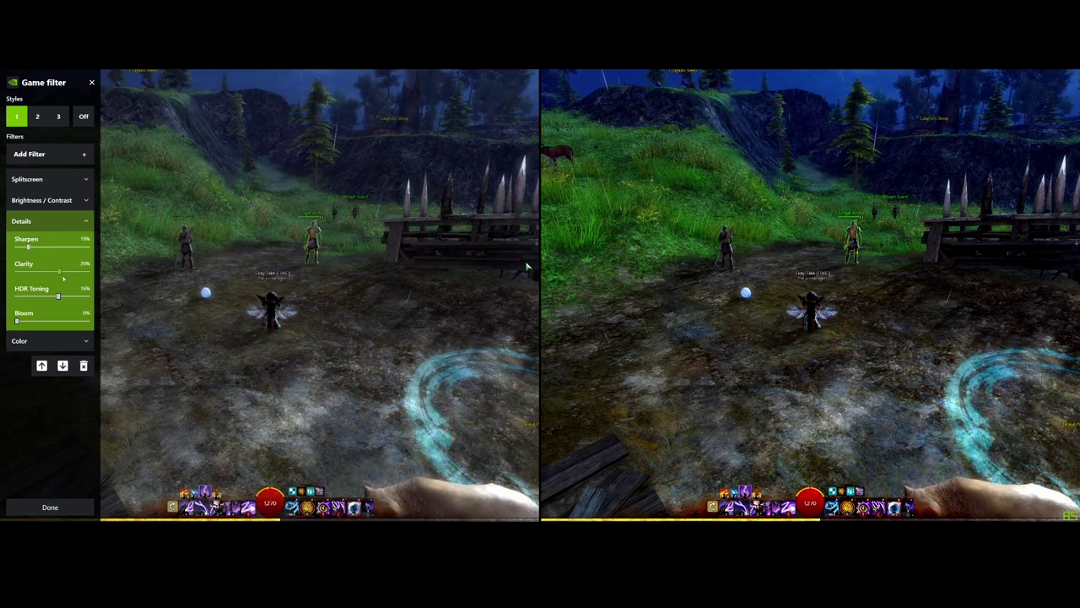
- Try both extremes of the Details filter's clarity and set Clarity to 19%
{"action": "left_click_drag", "start_coordinate": [61, 273], "coordinate": [15, 271]}
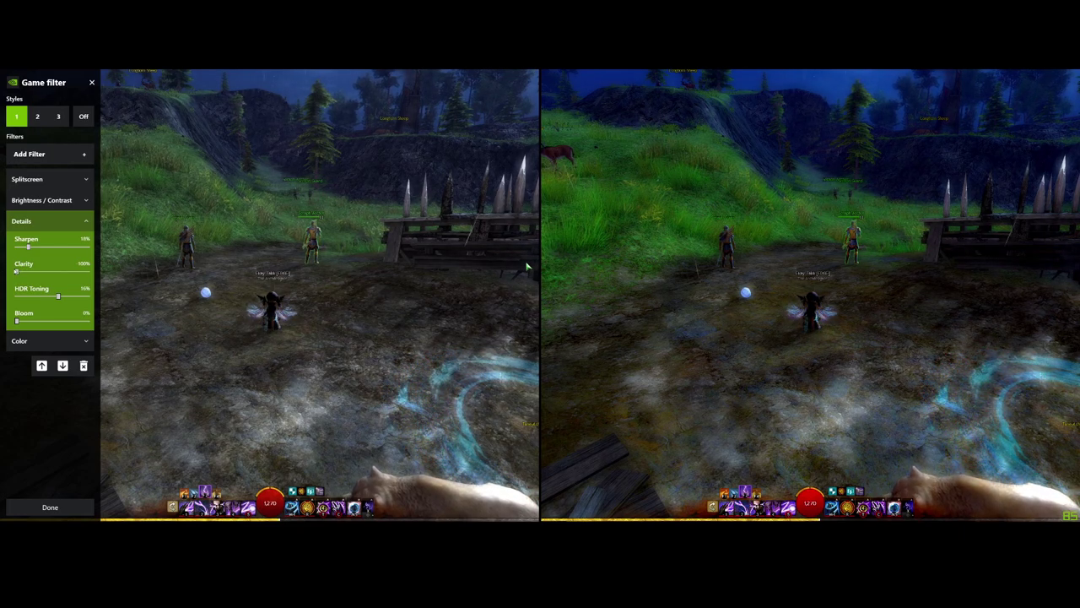
{"action": "left_click_drag", "start_coordinate": [16, 271], "coordinate": [105, 275]}
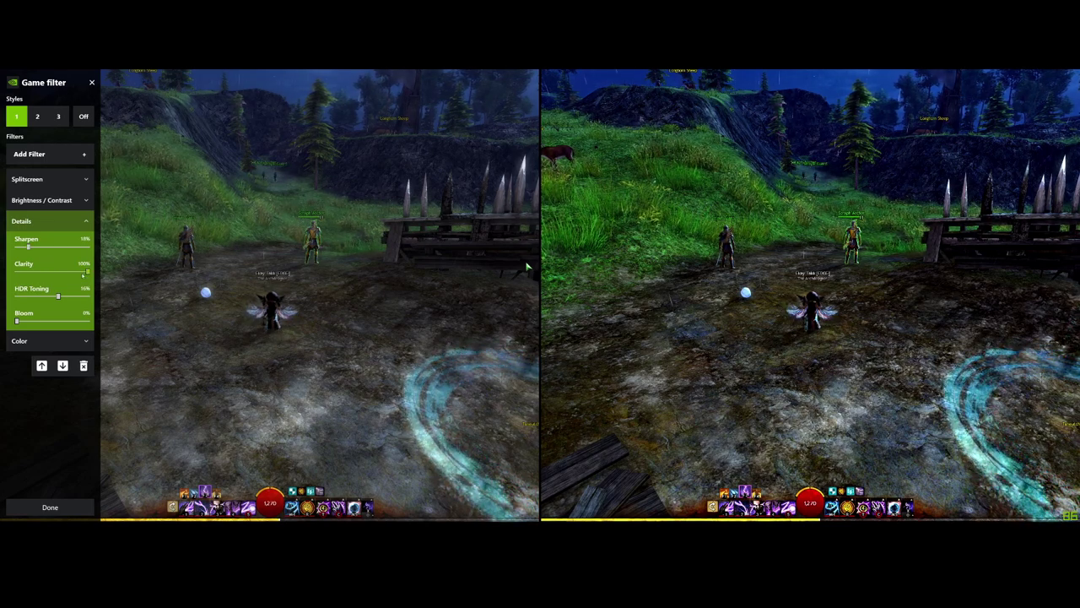
{"action": "left_click_drag", "start_coordinate": [80, 273], "coordinate": [61, 277]}
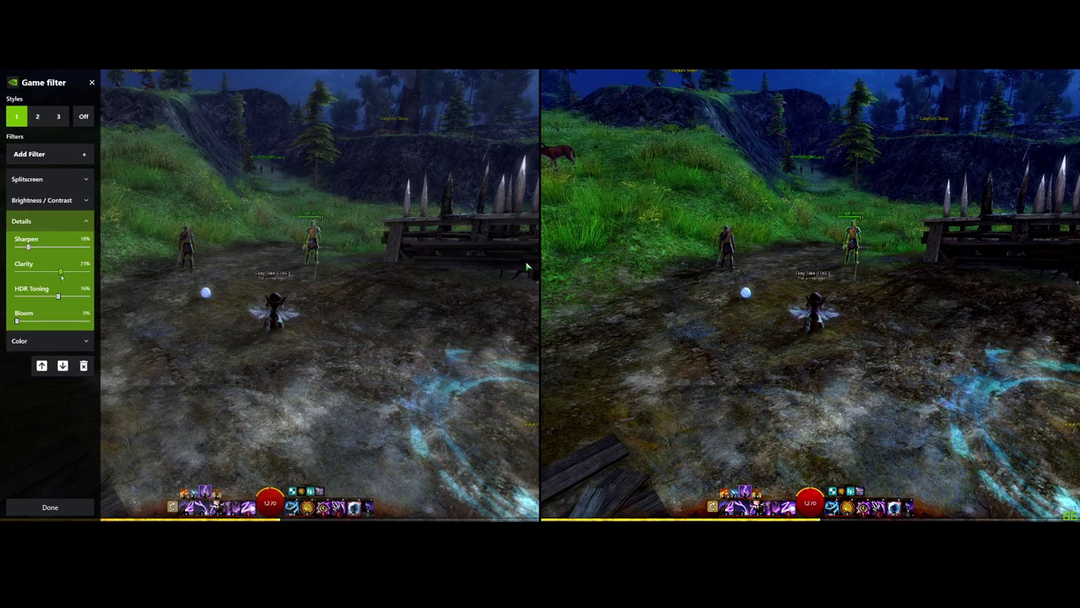
{"action": "left_click_drag", "start_coordinate": [61, 276], "coordinate": [60, 277]}
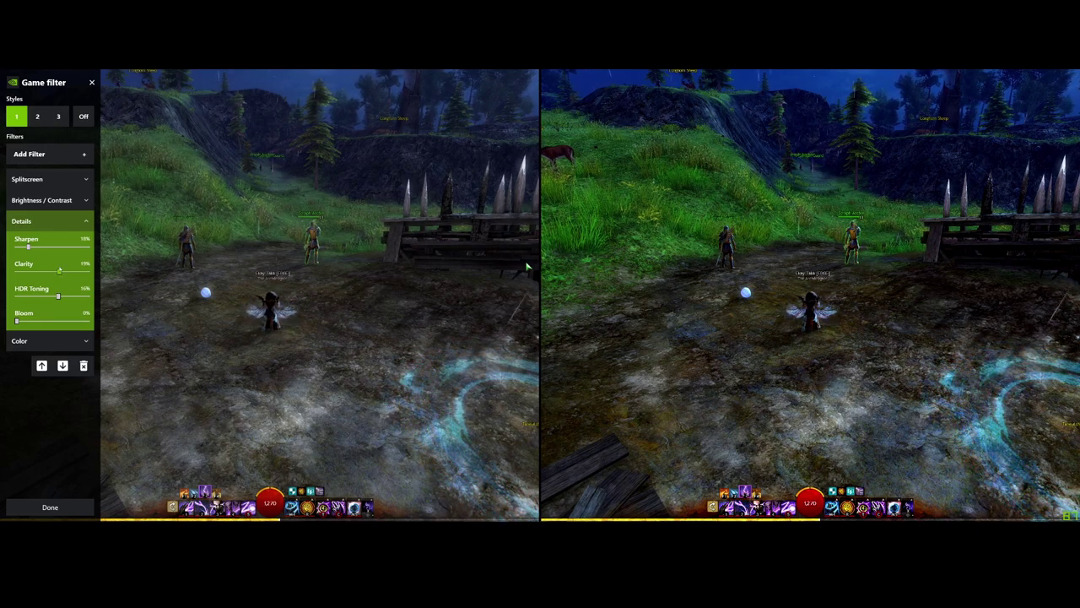
- Try extreme HDR toning, set it to 11% with bloom at 0%, and collapse the Details filter
{"action": "left_click_drag", "start_coordinate": [57, 301], "coordinate": [11, 308]}
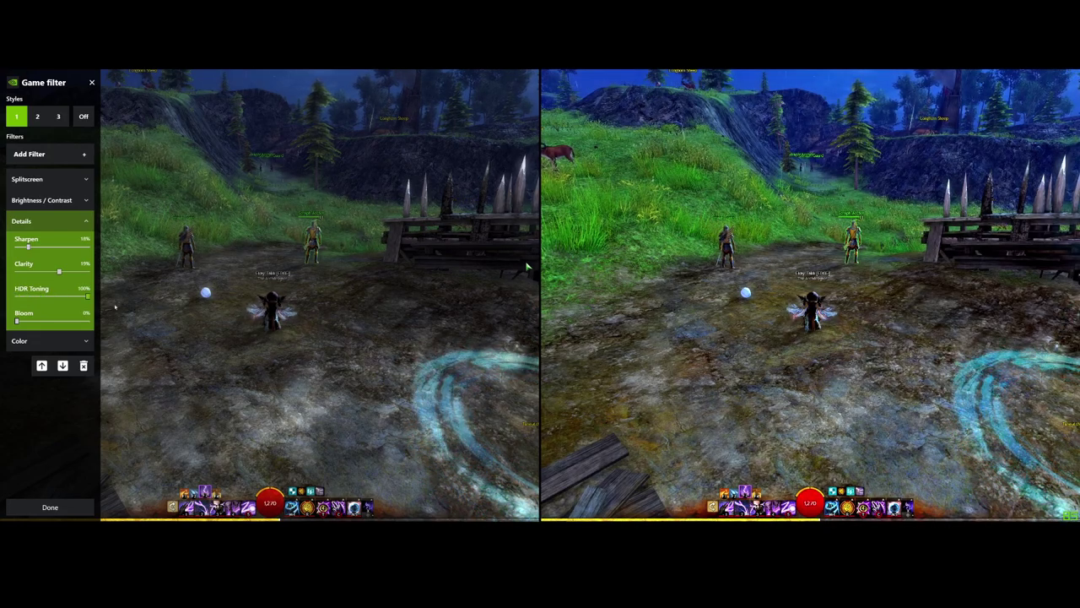
{"action": "left_click_drag", "start_coordinate": [114, 307], "coordinate": [61, 314]}
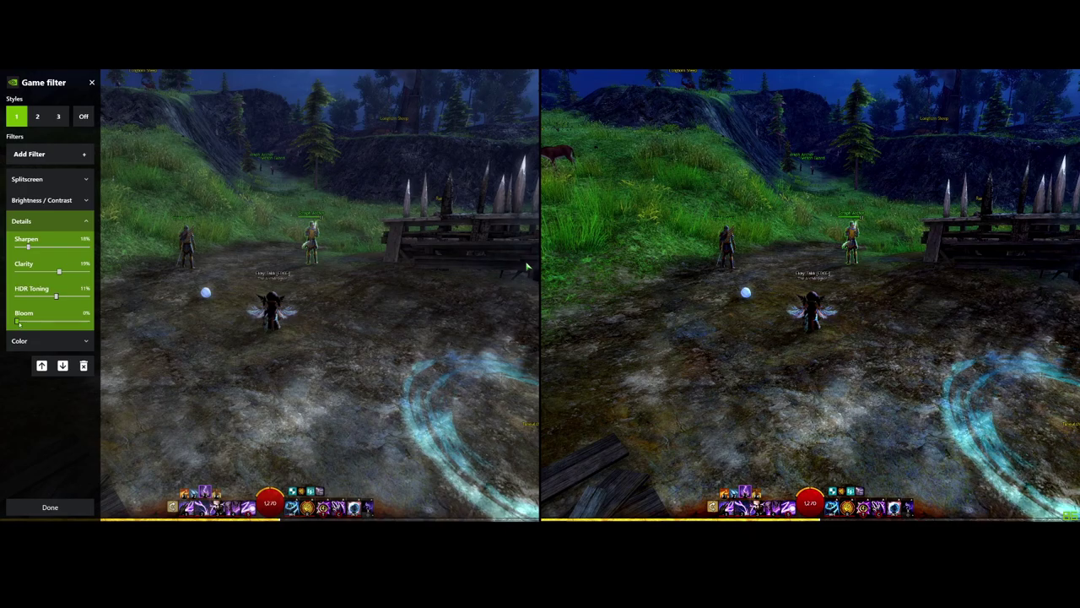
{"action": "left_click_drag", "start_coordinate": [35, 322], "coordinate": [1, 329]}
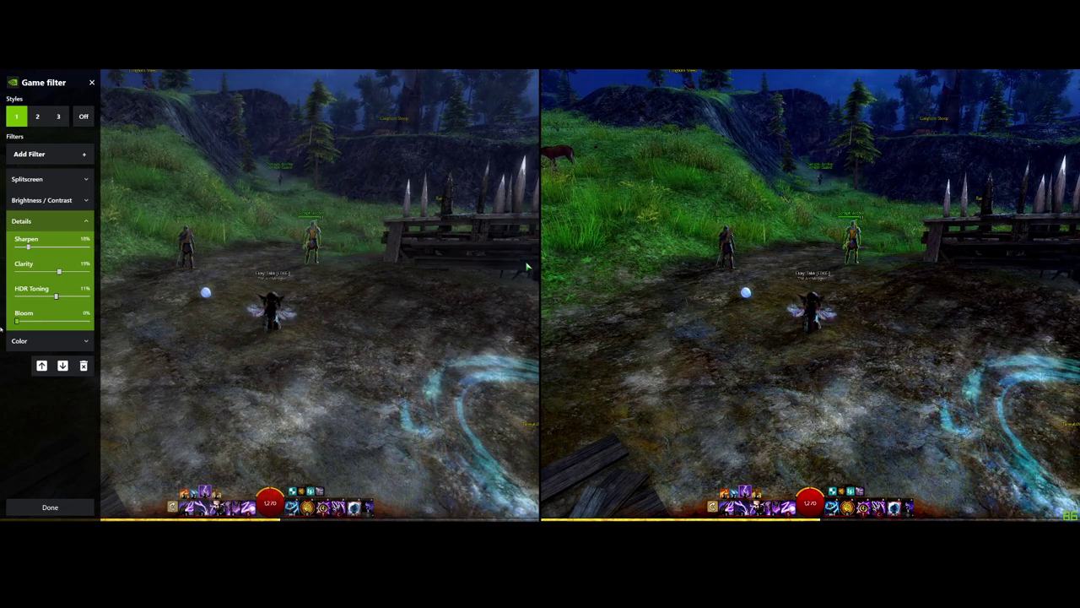
{"action": "left_click", "coordinate": [75, 221]}
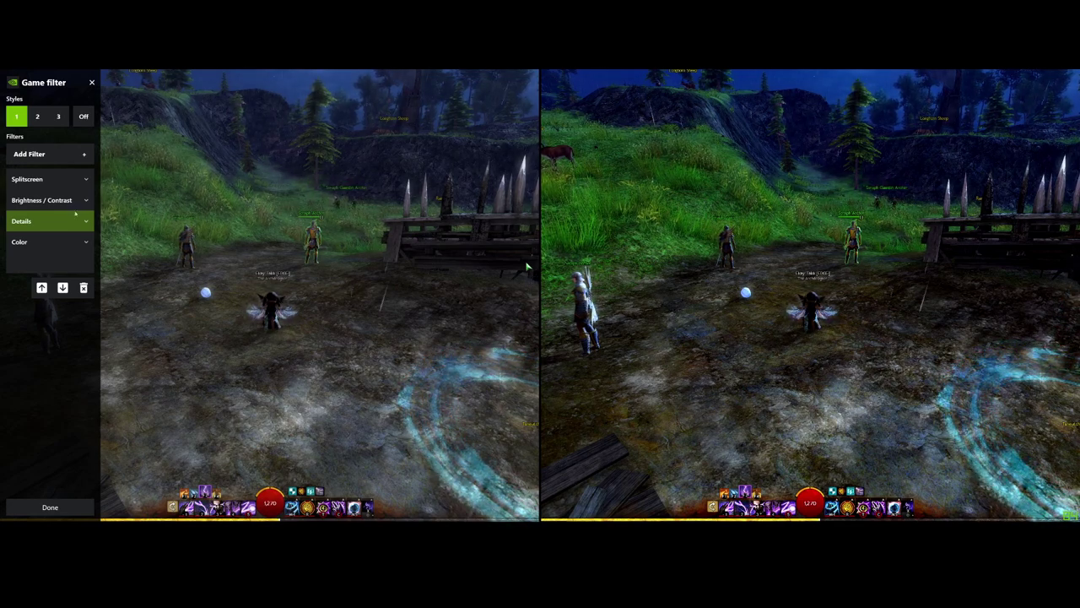
- Try the Black & White filter on the game image and remove it
{"action": "left_click", "coordinate": [78, 153]}
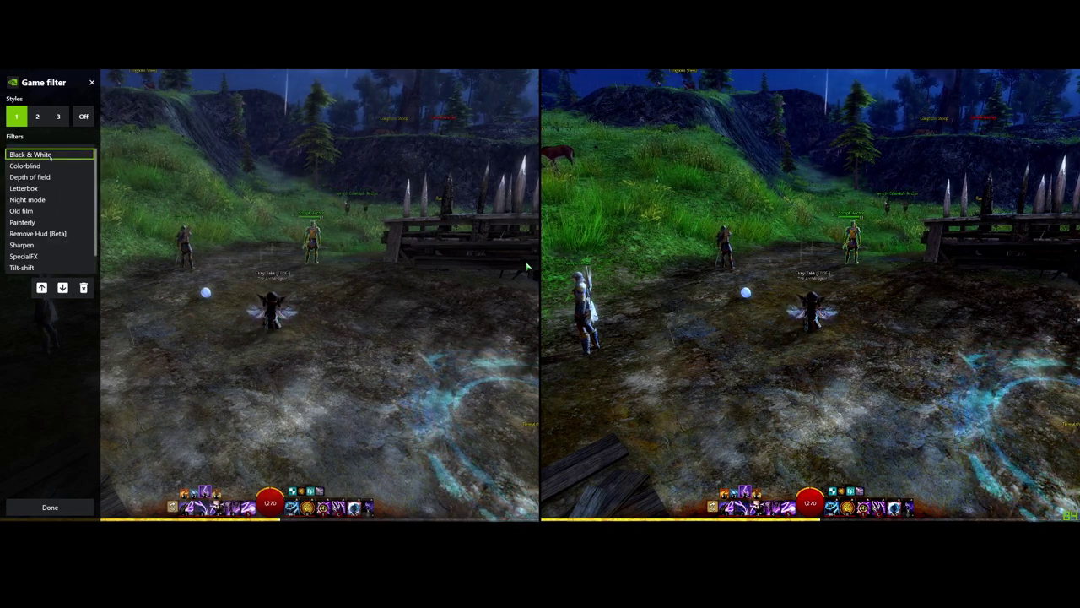
{"action": "left_click", "coordinate": [50, 154]}
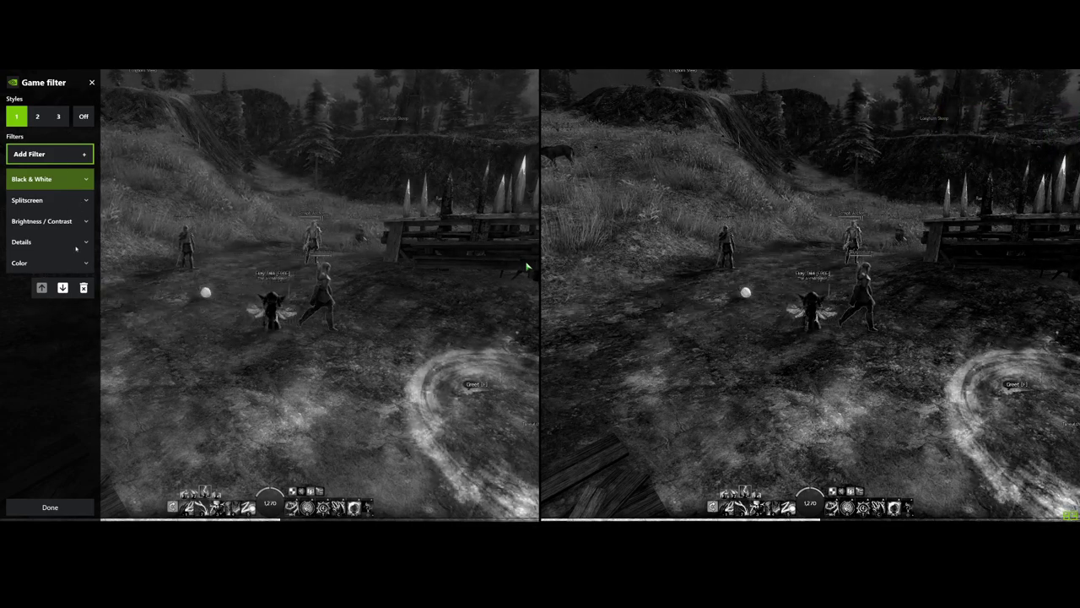
{"action": "left_click", "coordinate": [84, 288]}
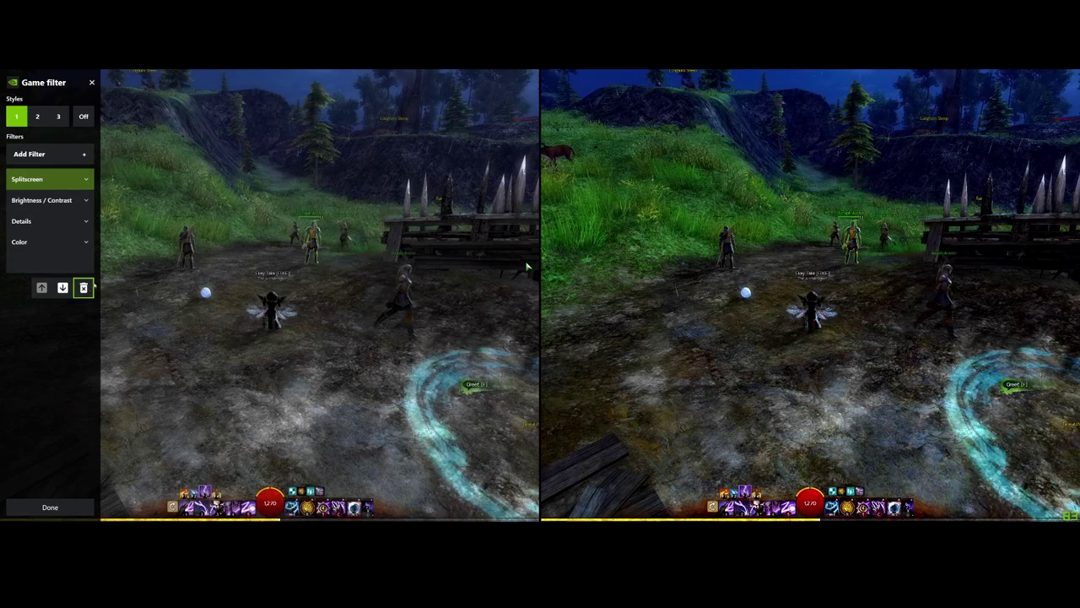
- Add the Painterly filter, try its iterations at 2 and 1, and remove the filter
{"action": "left_click", "coordinate": [65, 156]}
{"action": "left_click", "coordinate": [53, 216]}
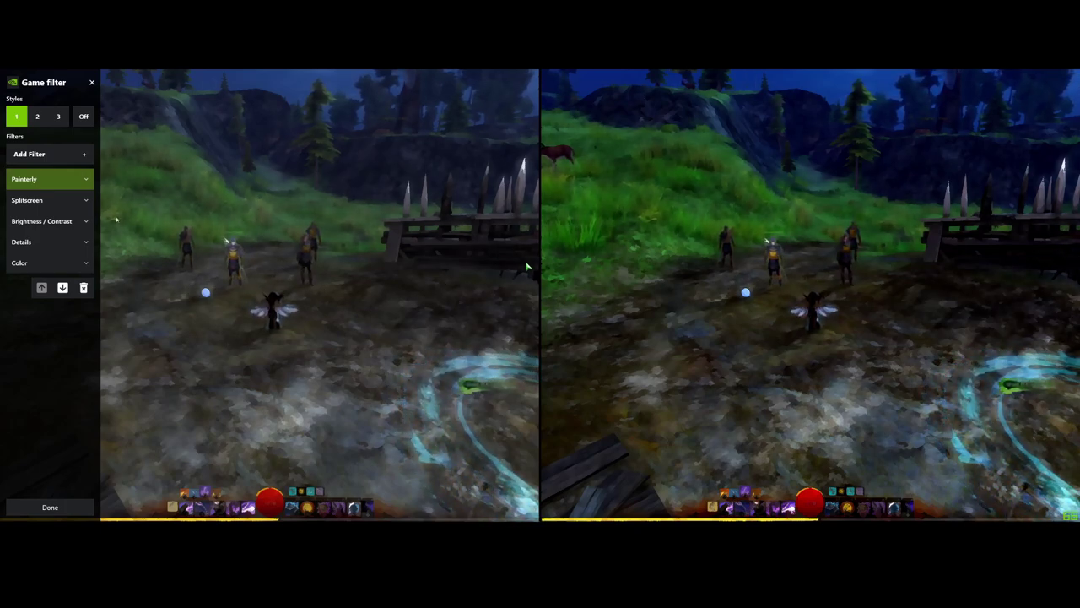
{"action": "left_click", "coordinate": [49, 179]}
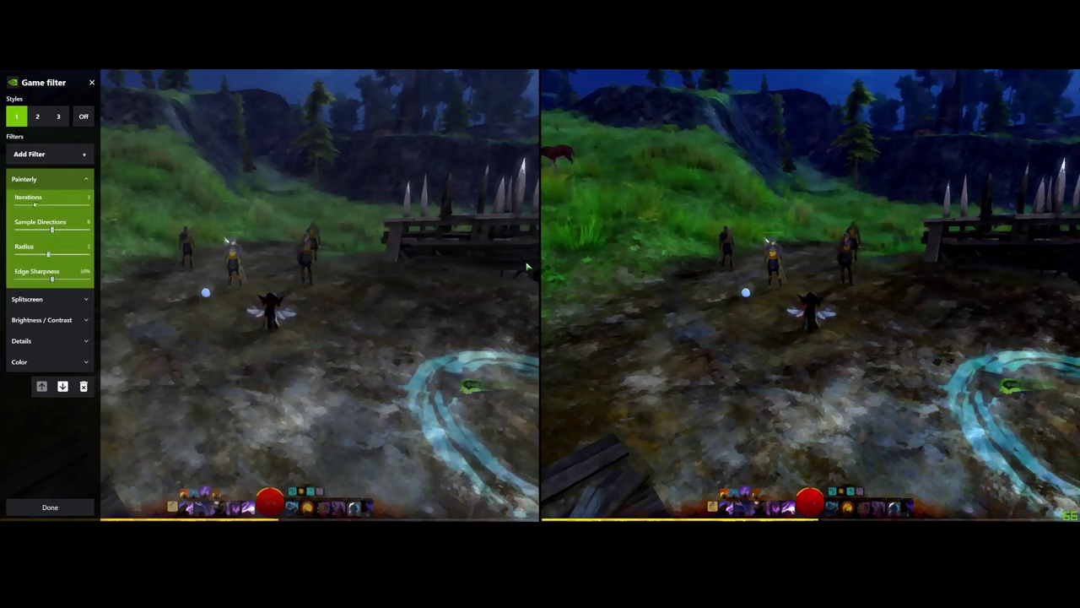
{"action": "mouse_move", "coordinate": [26, 205]}
{"action": "left_mouse_down"}
{"action": "mouse_move", "coordinate": [17, 207]}
{"action": "mouse_move", "coordinate": [82, 212]}
{"action": "mouse_move", "coordinate": [16, 204]}
{"action": "mouse_move", "coordinate": [25, 221]}
{"action": "left_mouse_up"}
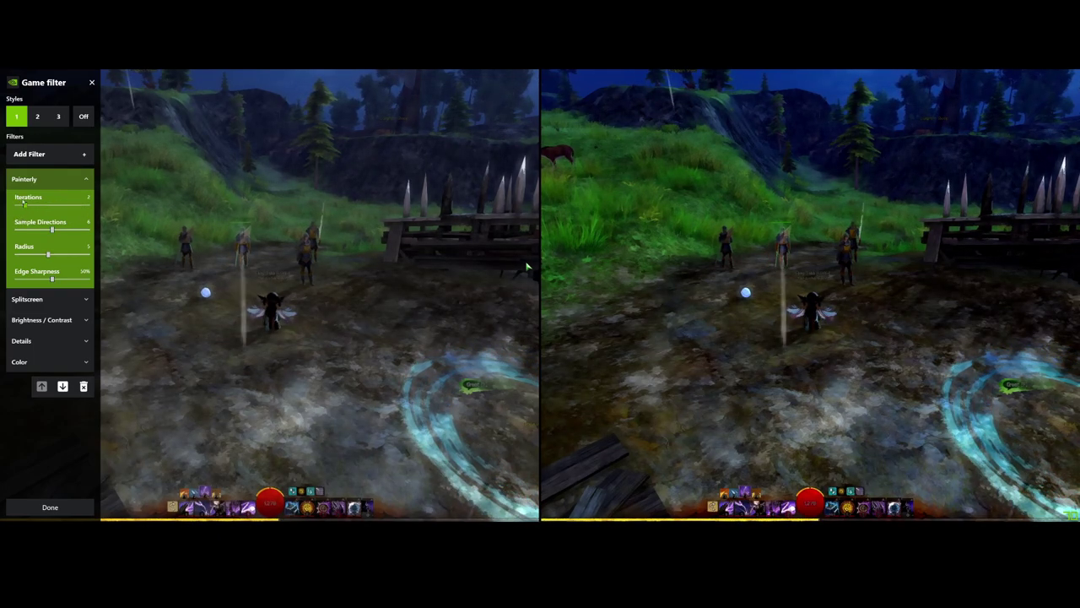
{"action": "left_click_drag", "start_coordinate": [24, 203], "coordinate": [14, 206]}
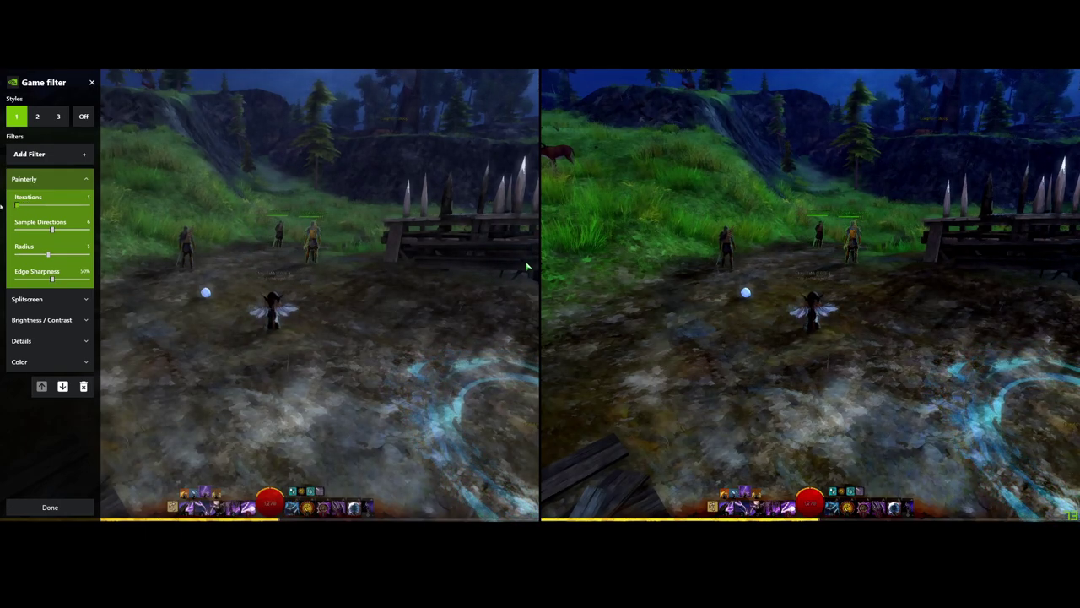
{"action": "left_click", "coordinate": [84, 386]}
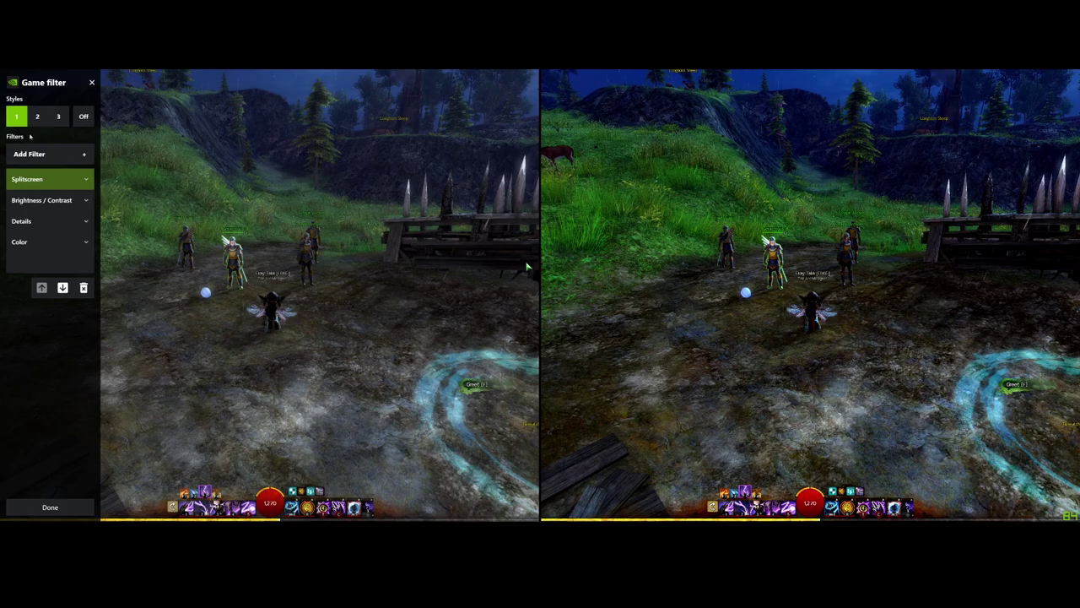
- Close the filter overlay and move the character through the grassland and the snowy city to compare both image halves
{"action": "key", "text": "alt+F3"}
{"action": "key", "text": "w"}
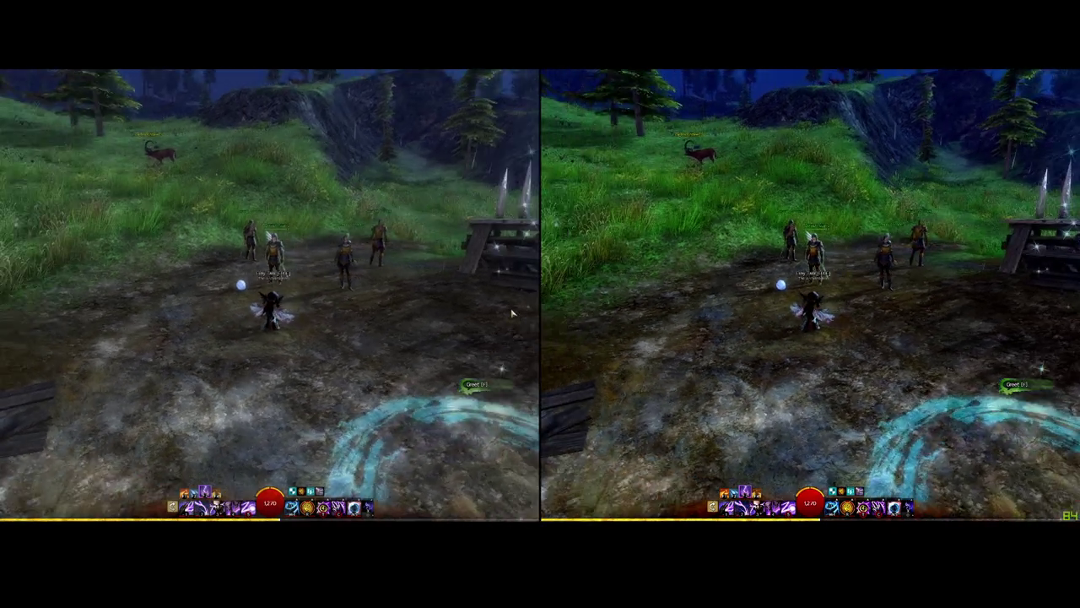
{"action": "key", "text": "w"}
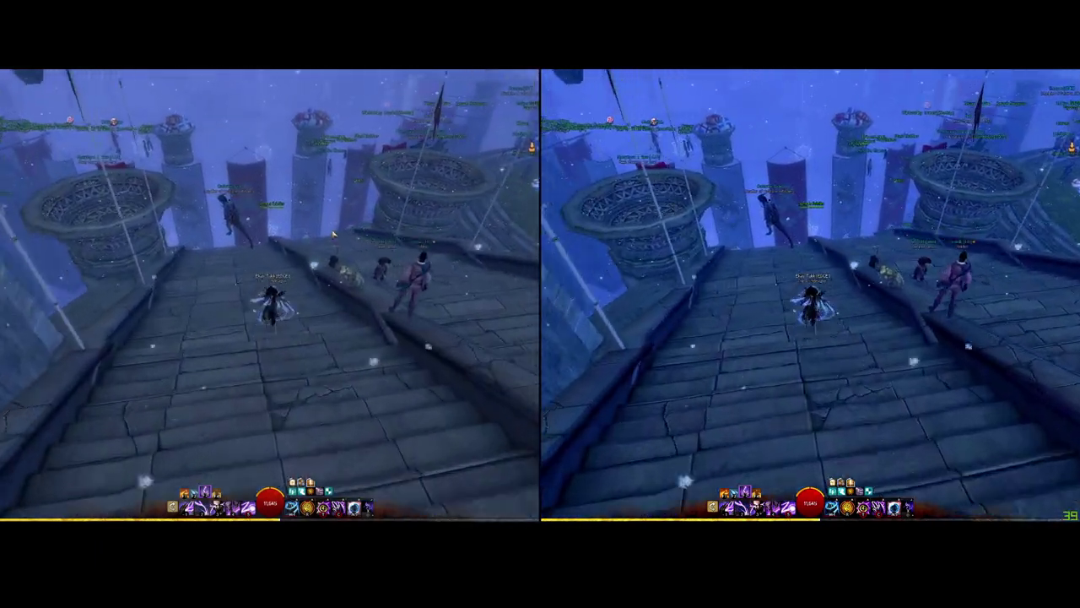
{"action": "key", "text": "w"}
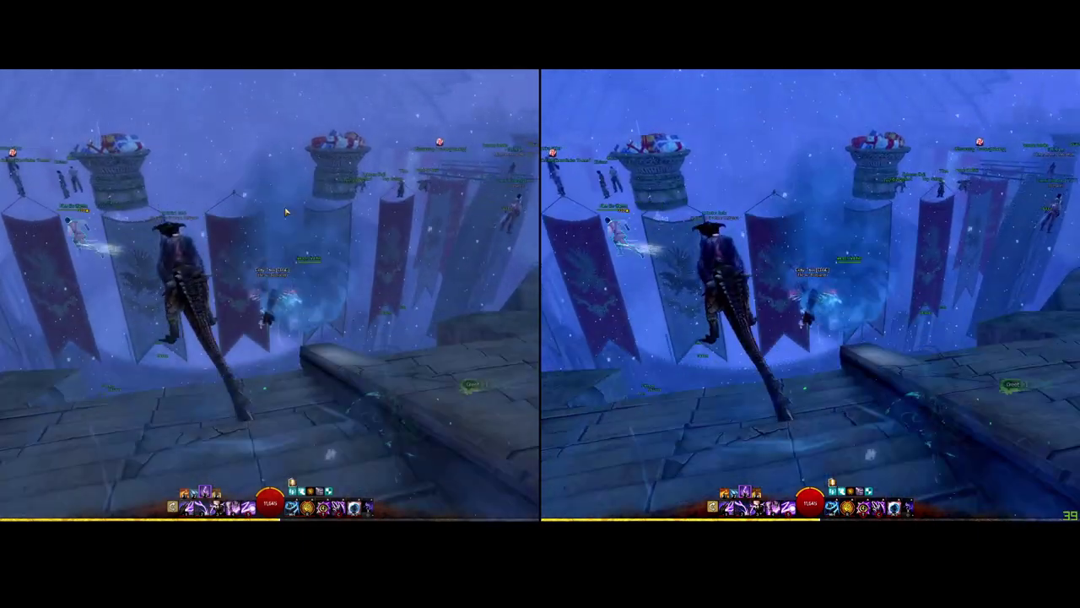
{"action": "key", "text": "w"}
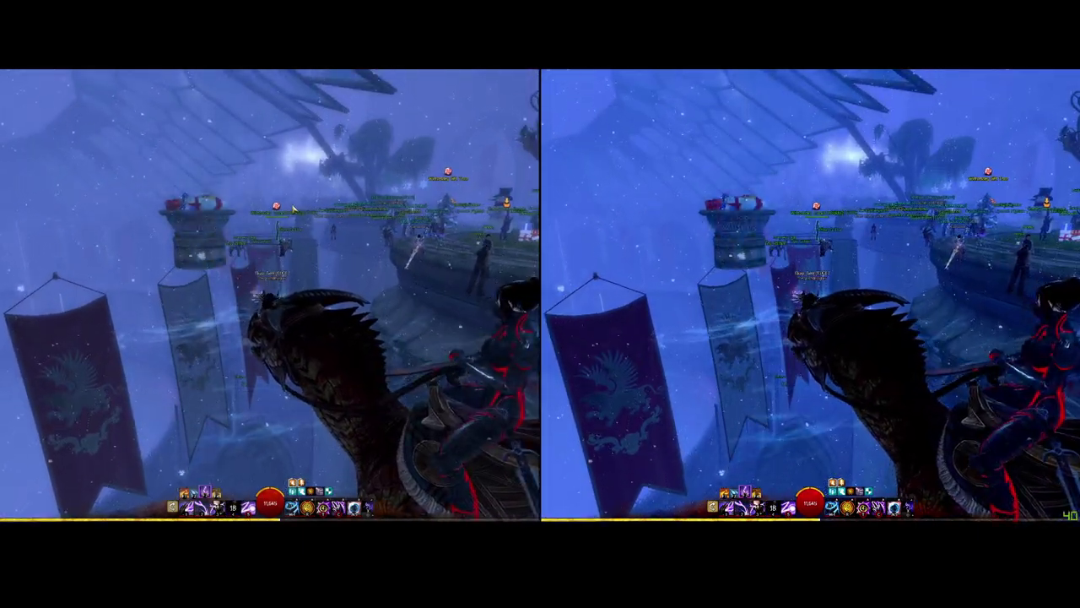
{"action": "key", "text": "w"}
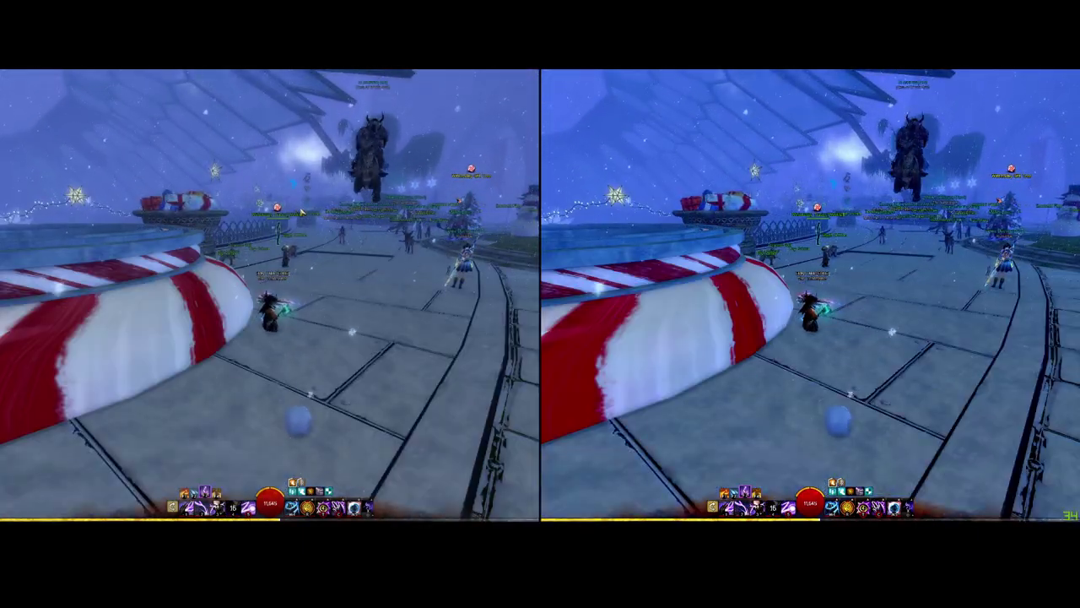
{"action": "key", "text": "d"}
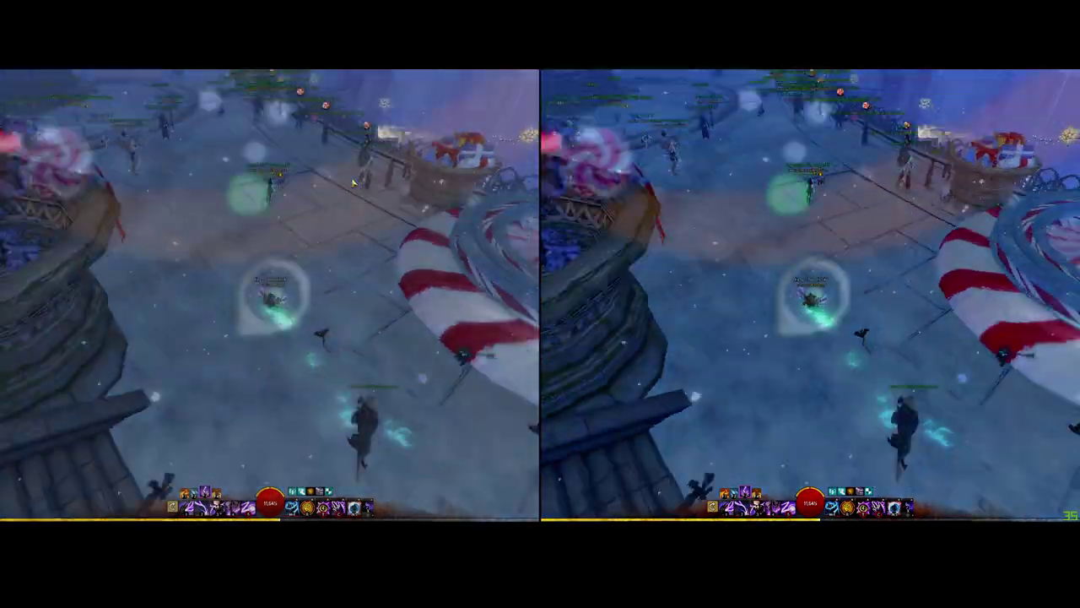
{"action": "key", "text": "m"}
{"action": "key", "text": "m"}
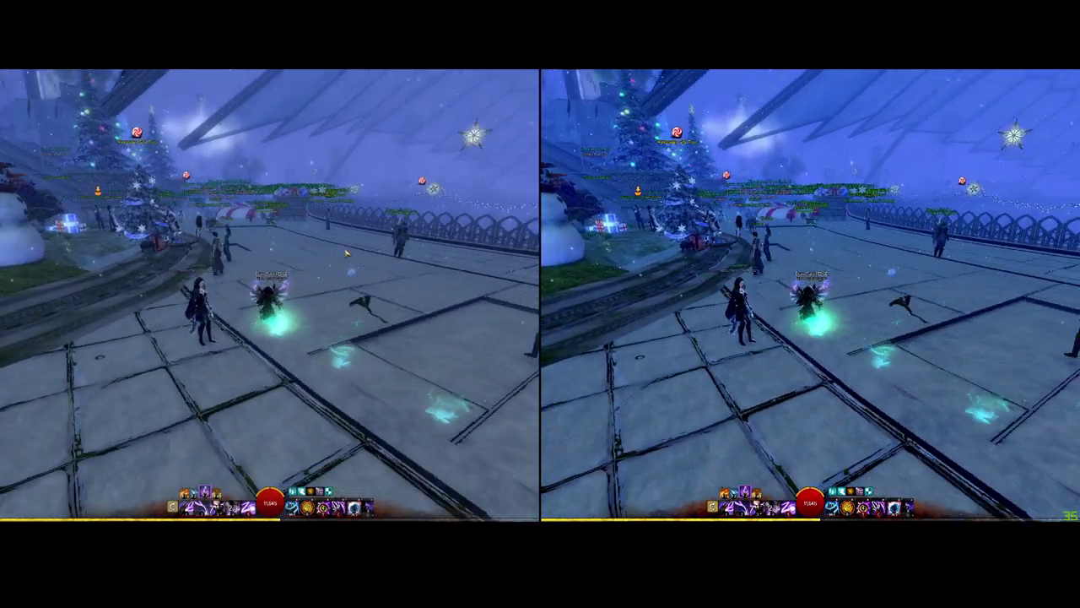
- With the world map open, turn off Split & Compare in the Splitscreen filter and close the filter overlay
{"action": "key", "text": "m"}
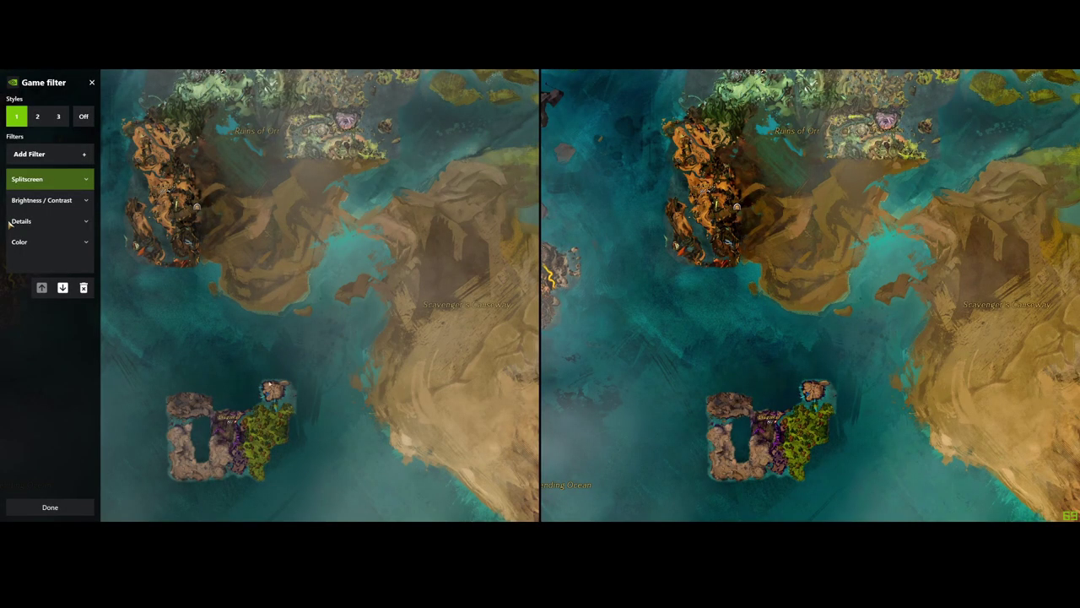
{"action": "key", "text": "alt+F3"}
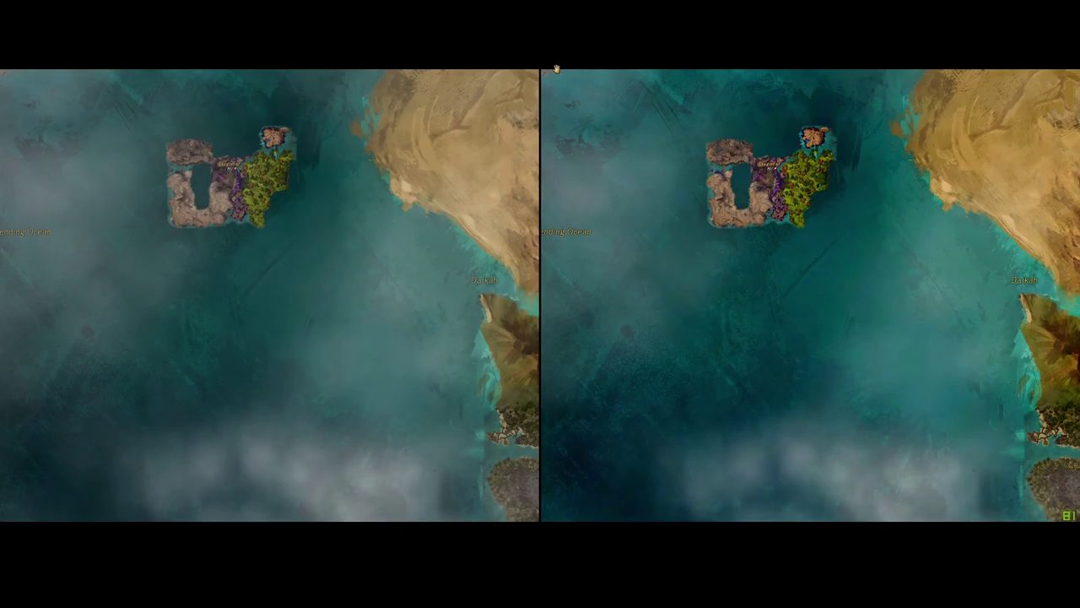
{"action": "key", "text": "alt+F3"}
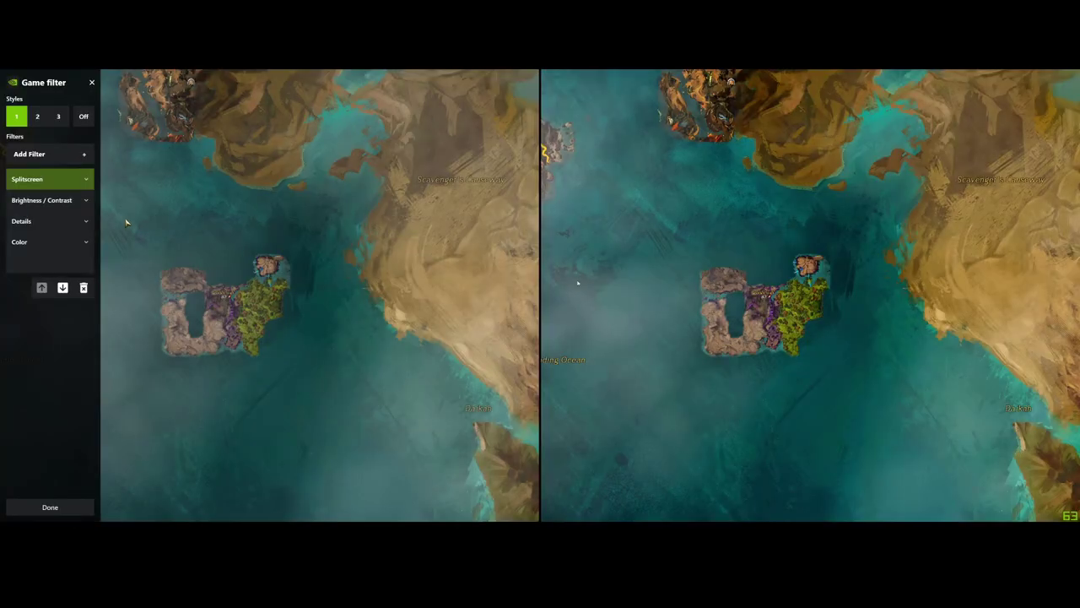
{"action": "left_click", "coordinate": [48, 181]}
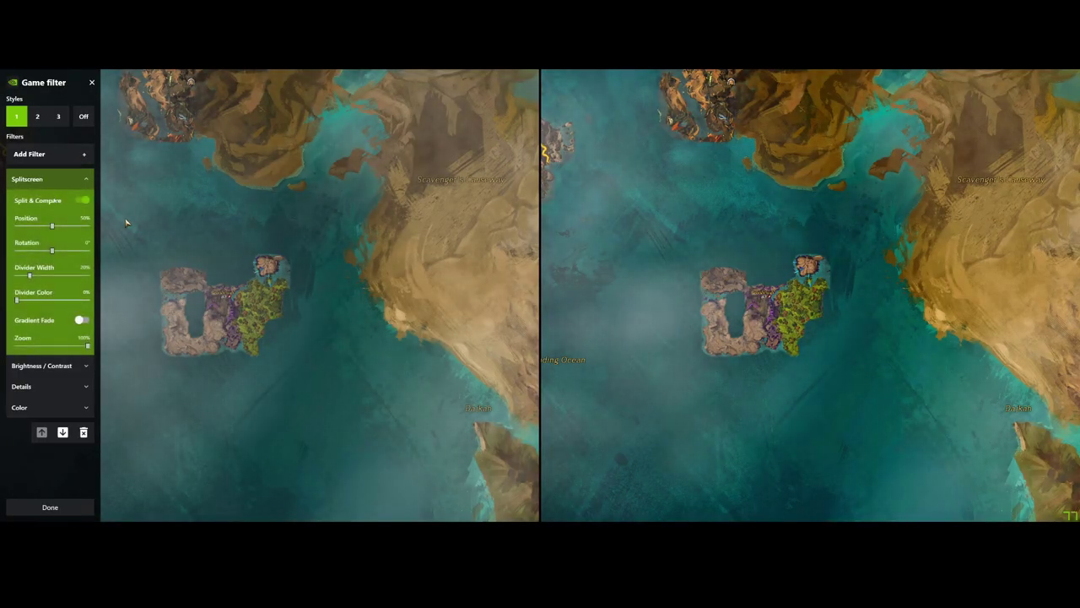
{"action": "left_click", "coordinate": [84, 202]}
{"action": "key", "text": "alt+F3"}
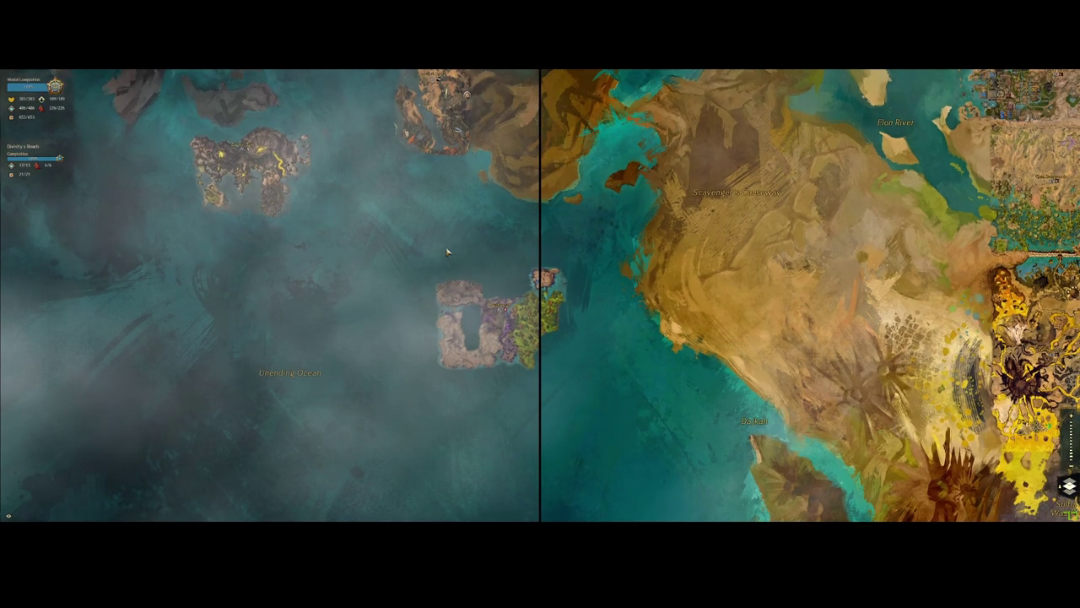
- Teleport to the Scratch Gate Waypoint on the world map and open the inventory
{"action": "scroll", "coordinate": [330, 241], "scroll_direction": "up", "scroll_amount": 5}
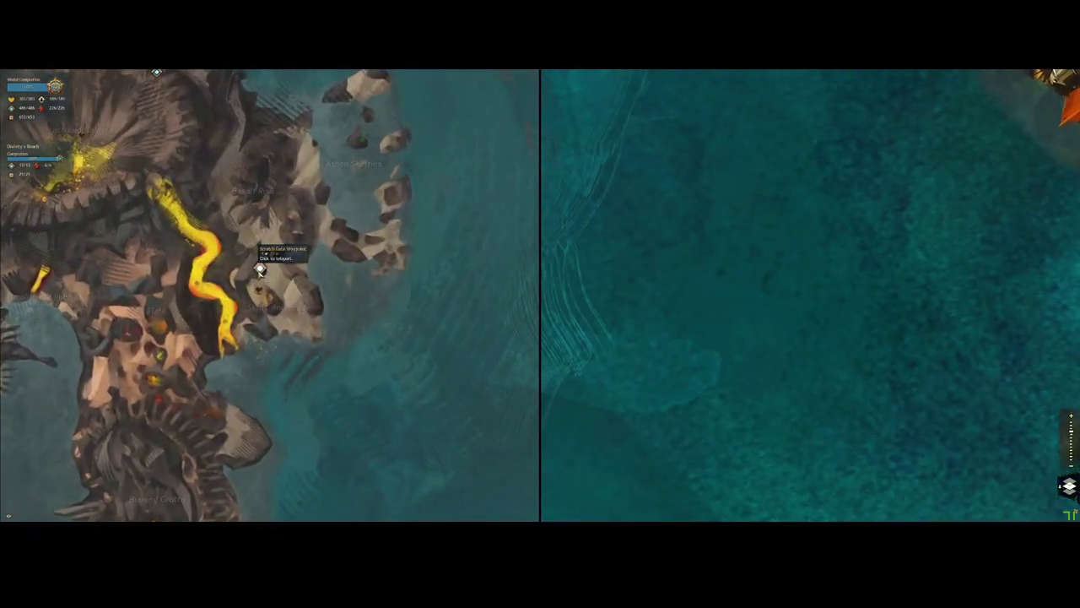
{"action": "left_click", "coordinate": [259, 269]}
{"action": "left_click", "coordinate": [531, 298]}
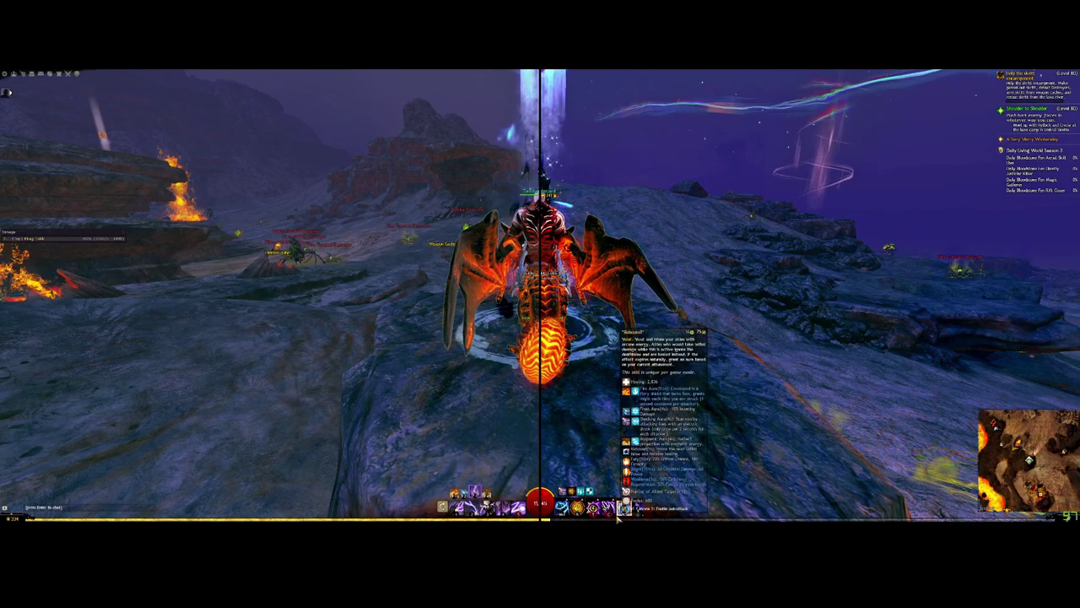
{"action": "key", "text": "i"}
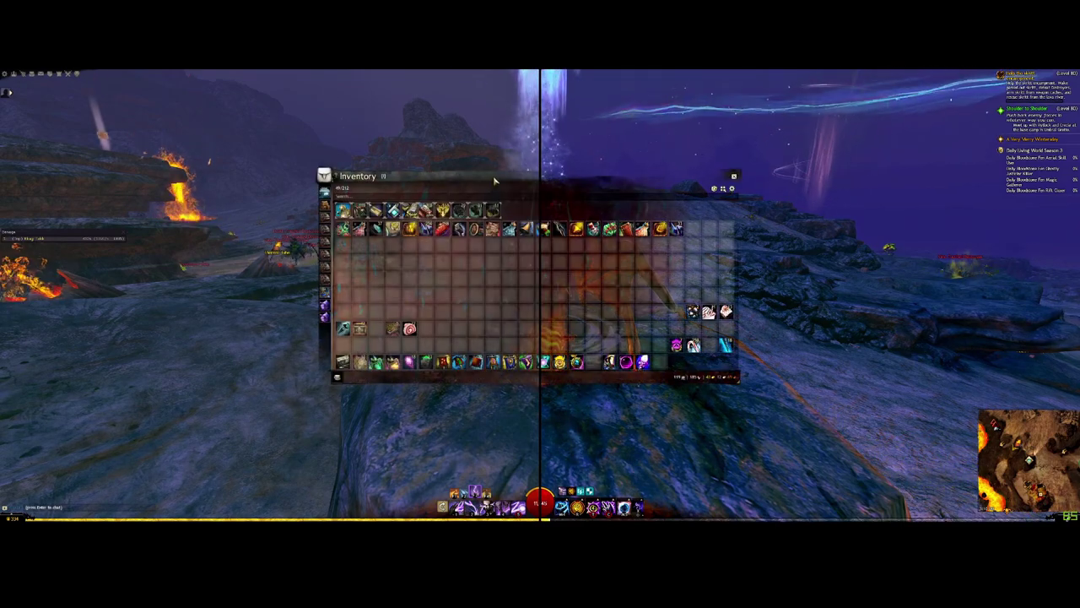
- Close the inventory and circle the view around the mounted figure at Scratch Gate Waypoint to compare both image halves
{"action": "left_click_drag", "start_coordinate": [495, 181], "coordinate": [506, 168]}
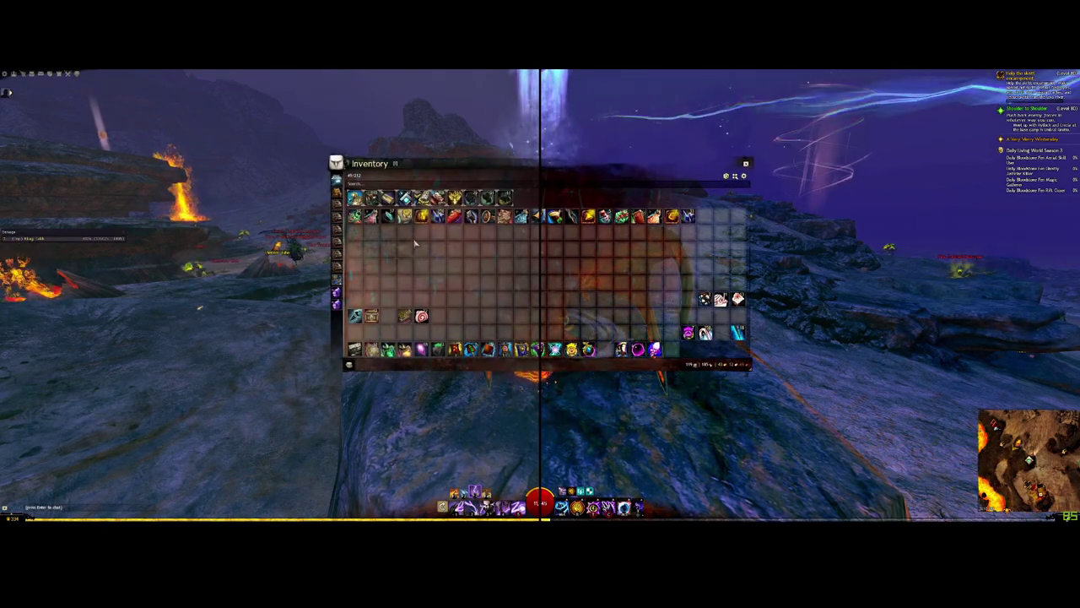
{"action": "key", "text": "i"}
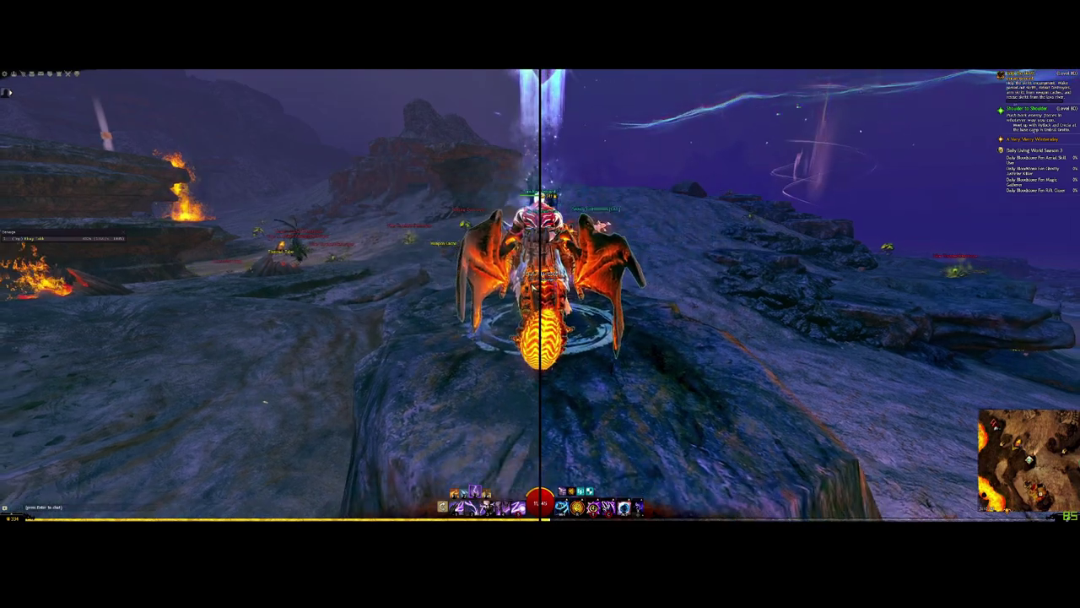
{"action": "left_click_drag", "start_coordinate": [540, 274], "coordinate": [473, 303]}
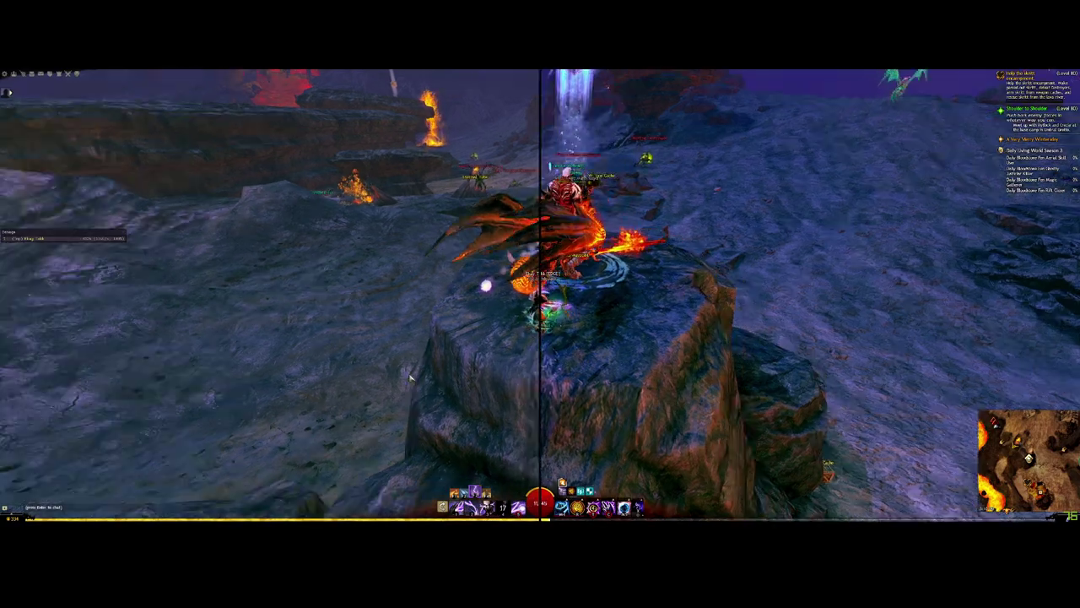
{"action": "left_click_drag", "start_coordinate": [410, 374], "coordinate": [627, 312]}
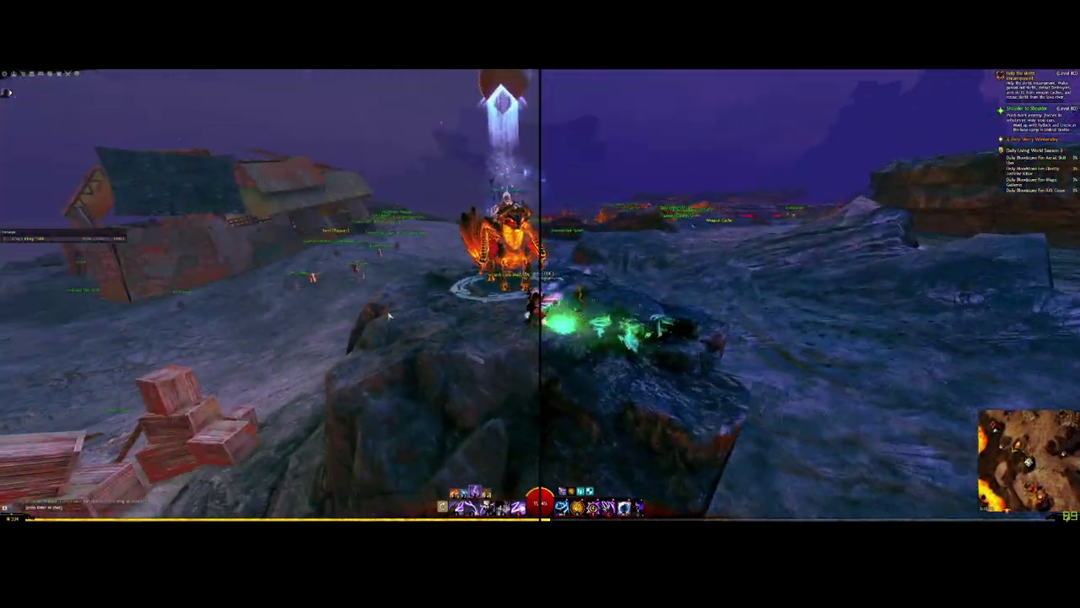
- Walk the character past the fiery mount and the waypoint, turning toward the camp and crates to compare both image halves
{"action": "key", "text": "d"}
{"action": "key", "text": "a"}
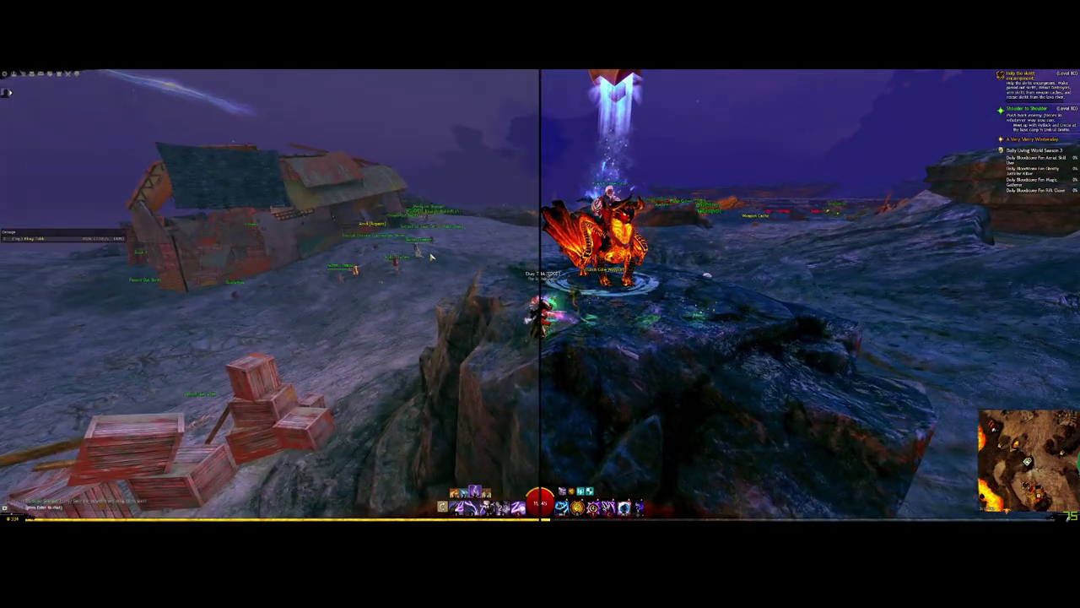
{"action": "left_click_drag", "start_coordinate": [494, 248], "coordinate": [458, 255]}
{"action": "key", "text": "w"}
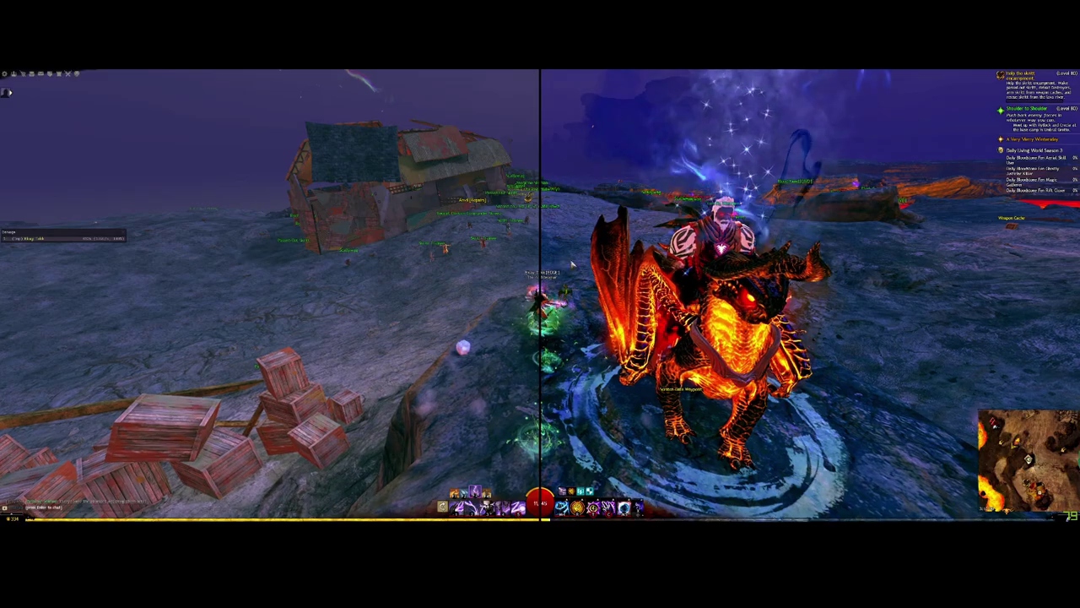
{"action": "key", "text": "w"}
{"action": "left_click_drag", "start_coordinate": [556, 267], "coordinate": [742, 253]}
{"action": "key", "text": "w"}
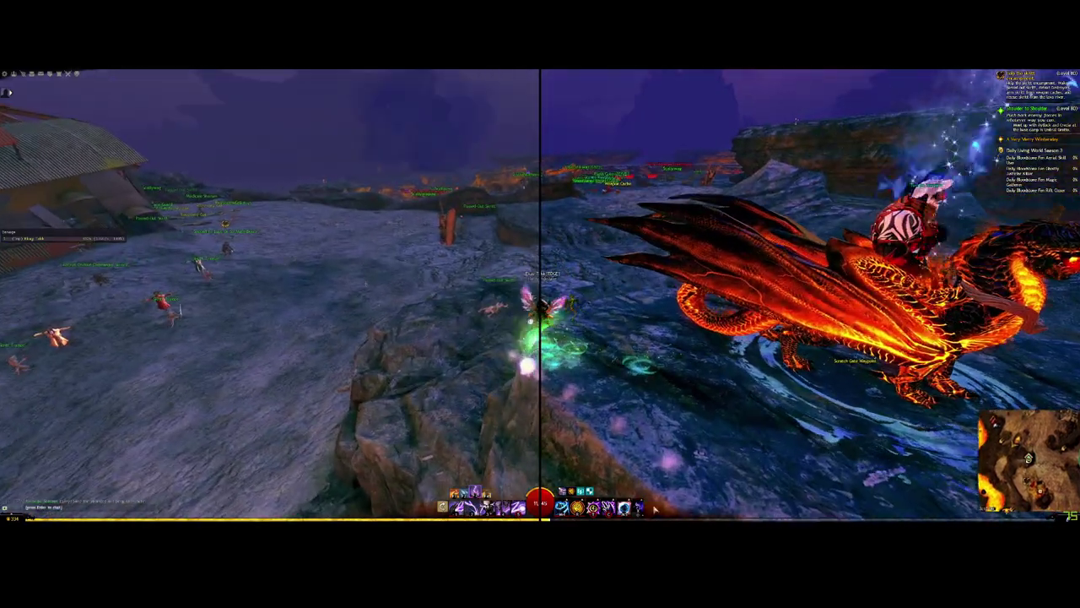
{"action": "key", "text": "w"}
- Fly the winged mount over the rocky ground toward the lava field to compare the lava colors in split screen
{"action": "key", "text": "space"}
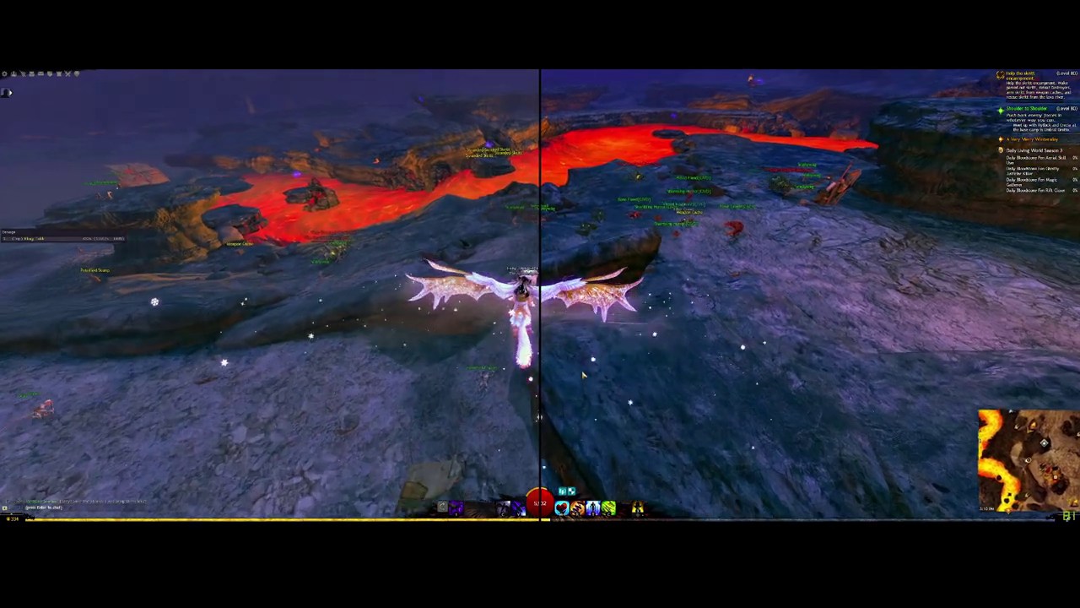
{"action": "key", "text": "w"}
{"action": "left_click_drag", "start_coordinate": [583, 375], "coordinate": [506, 371]}
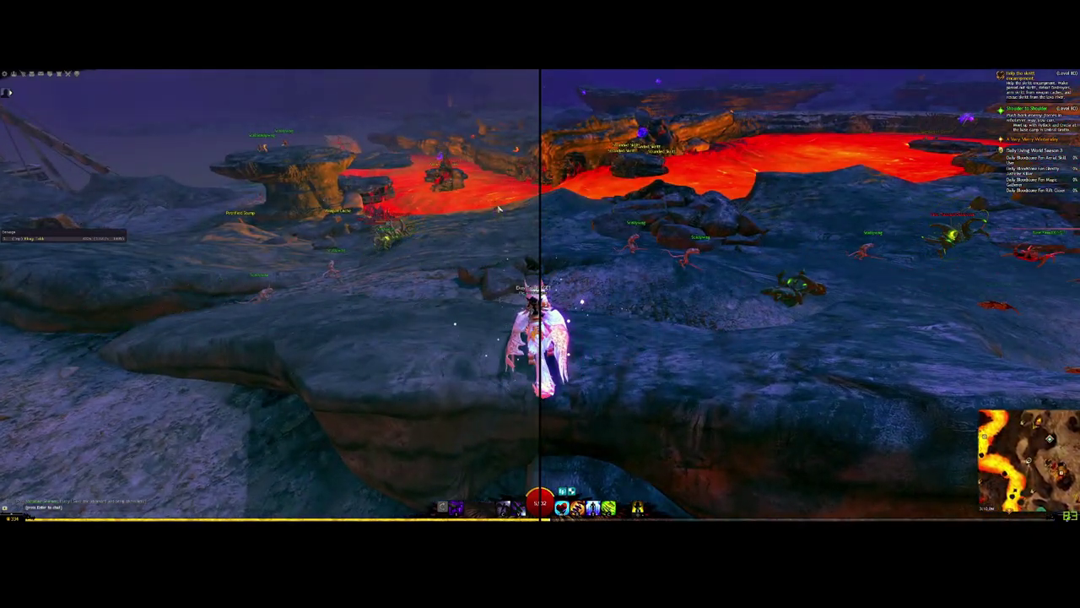
{"action": "key", "text": "w"}
{"action": "left_click_drag", "start_coordinate": [583, 203], "coordinate": [760, 123]}
{"action": "key", "text": "w"}
{"action": "key", "text": "w"}
{"action": "key", "text": "w"}
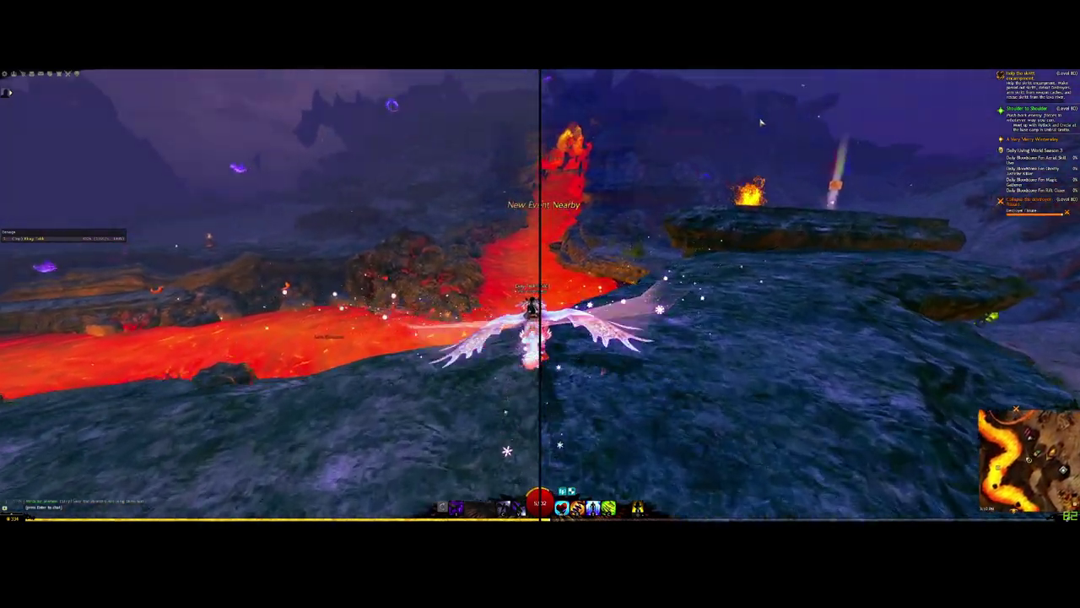
- Ride and jump along the ridge beside the lava river, and turn back toward the lava to compare its rendering
{"action": "key", "text": "w"}
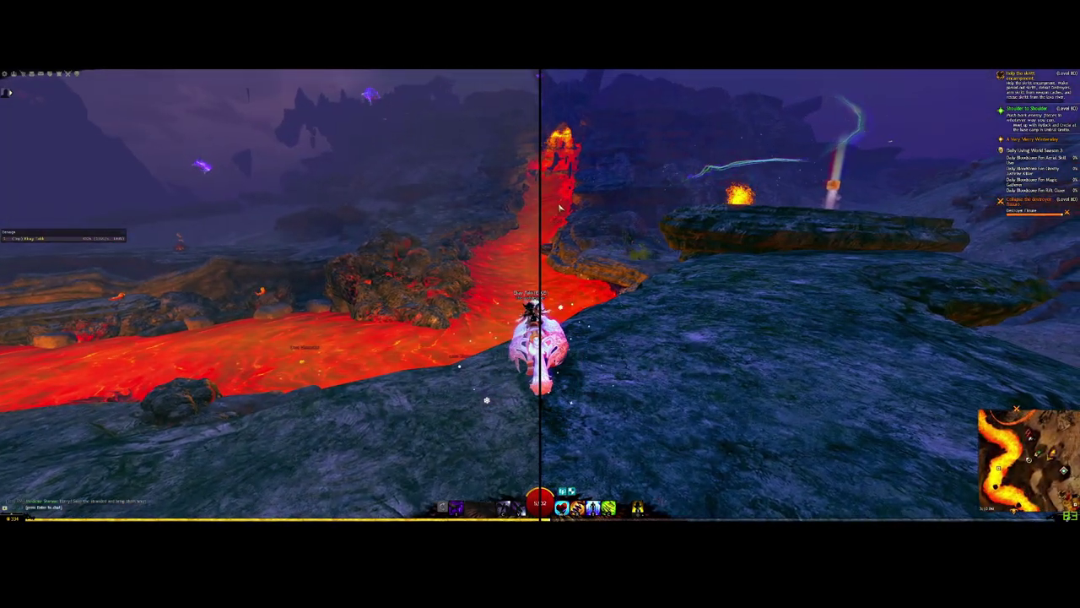
{"action": "key", "text": "w"}
{"action": "left_click_drag", "start_coordinate": [604, 262], "coordinate": [556, 310]}
{"action": "key", "text": "w"}
{"action": "key", "text": "space"}
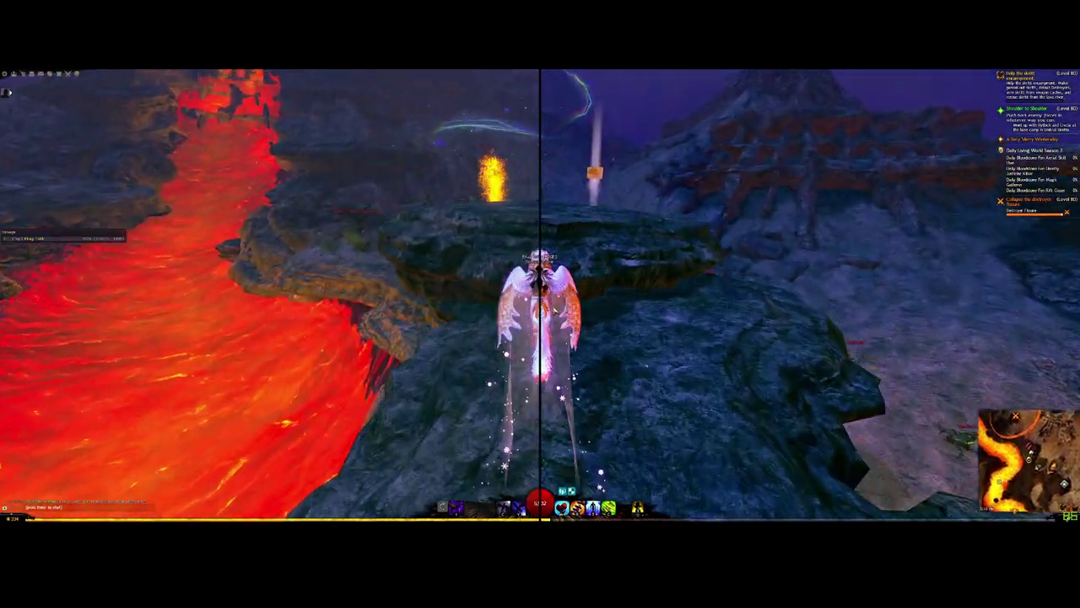
{"action": "left_click_drag", "start_coordinate": [579, 348], "coordinate": [598, 293]}
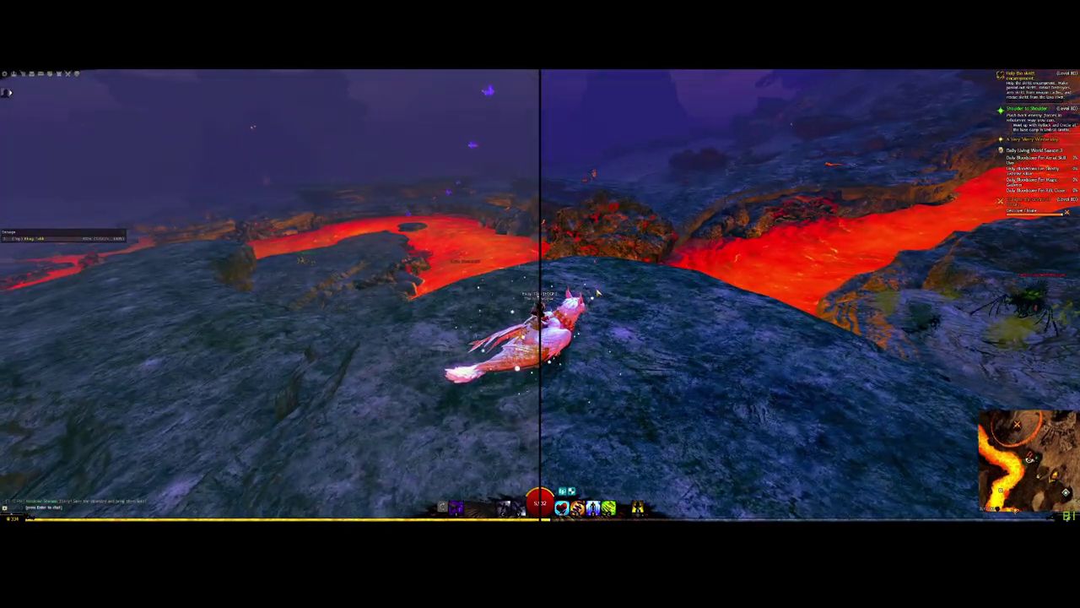
- Find The Desolation on the world map and teleport to a waypoint on its eastern side
{"action": "key", "text": "m"}
{"action": "scroll", "coordinate": [421, 291], "scroll_direction": "down", "scroll_amount": 5}
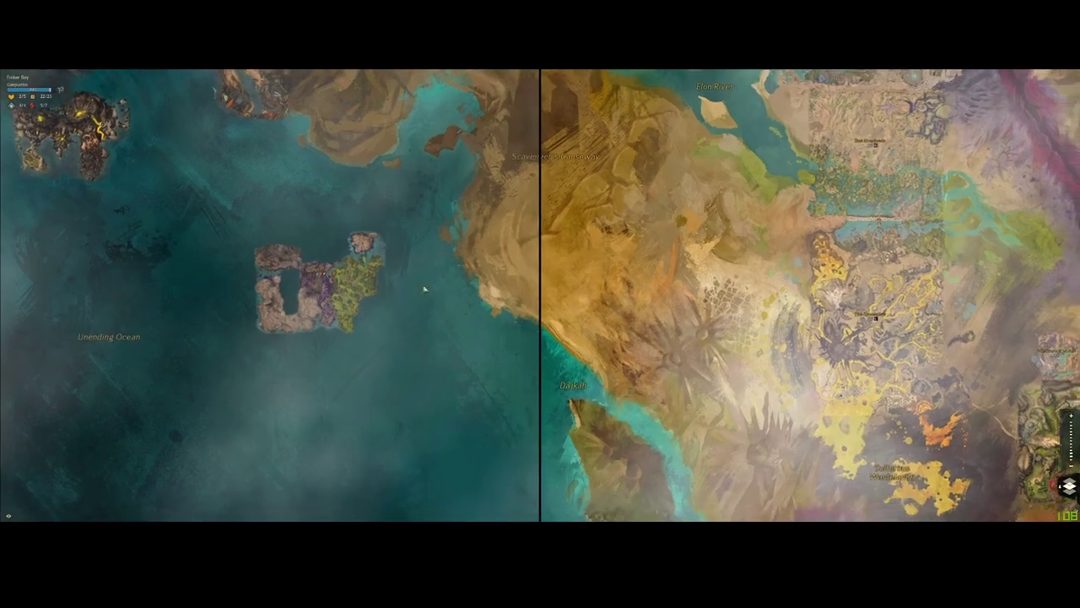
{"action": "left_click_drag", "start_coordinate": [772, 290], "coordinate": [590, 273]}
{"action": "scroll", "coordinate": [670, 264], "scroll_direction": "up", "scroll_amount": 6}
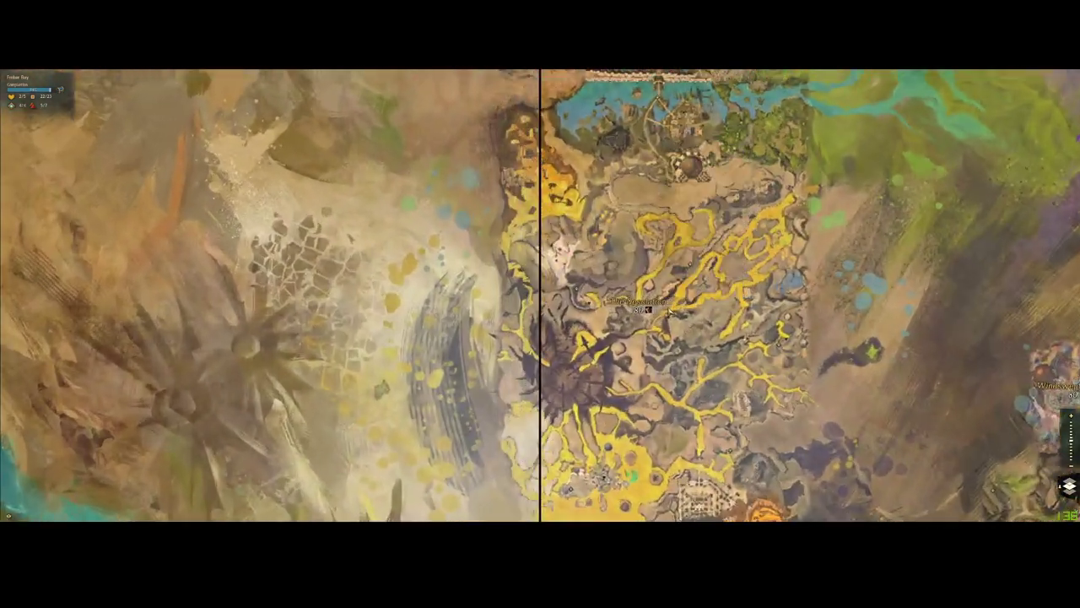
{"action": "left_click_drag", "start_coordinate": [654, 447], "coordinate": [602, 259]}
{"action": "scroll", "coordinate": [603, 259], "scroll_direction": "down", "scroll_amount": 3}
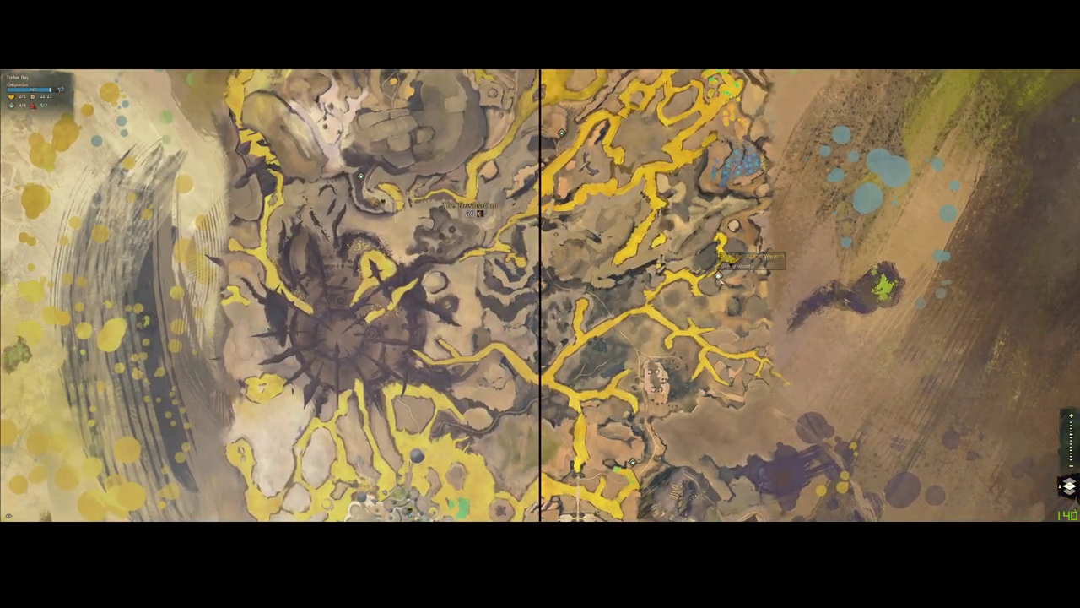
{"action": "left_click", "coordinate": [718, 275]}
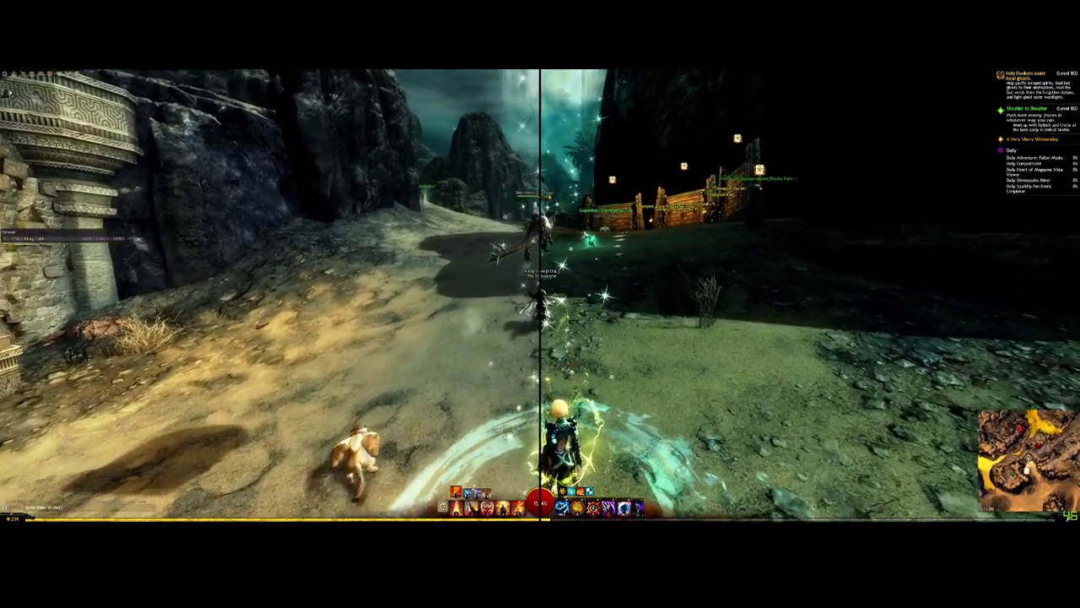
- Run past the wooden palisade into the desert, mount up and fly over the sand to compare shadows in both halves
{"action": "key", "text": "w"}
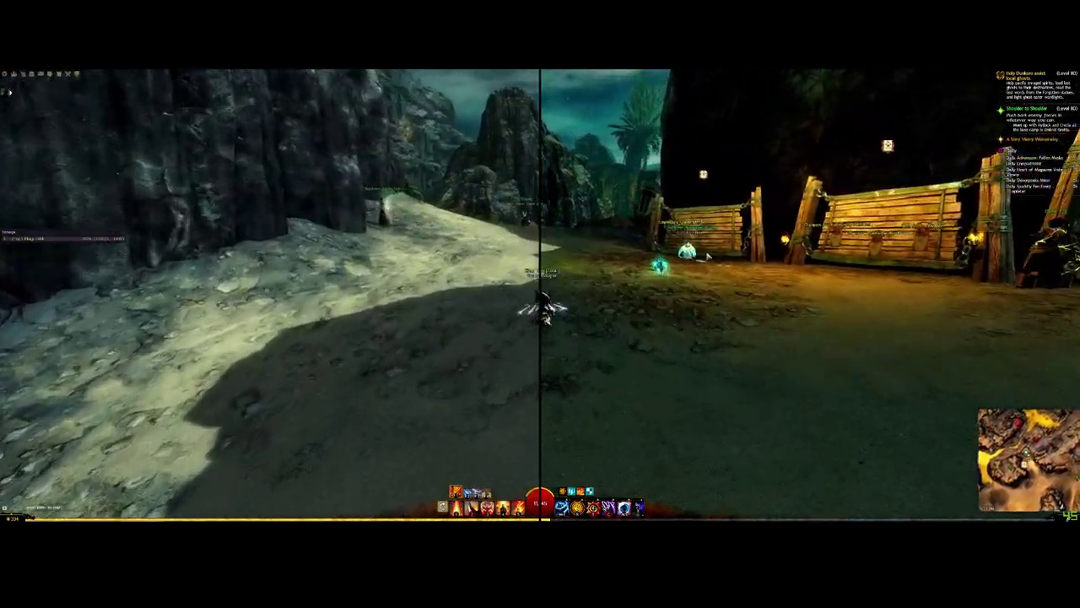
{"action": "key", "text": "w"}
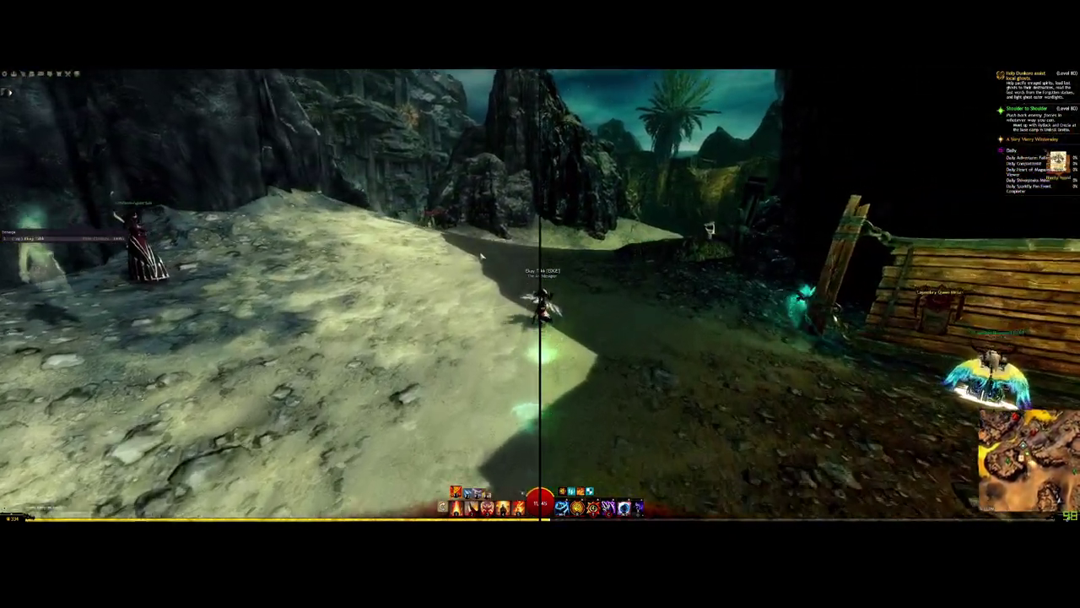
{"action": "key", "text": "w"}
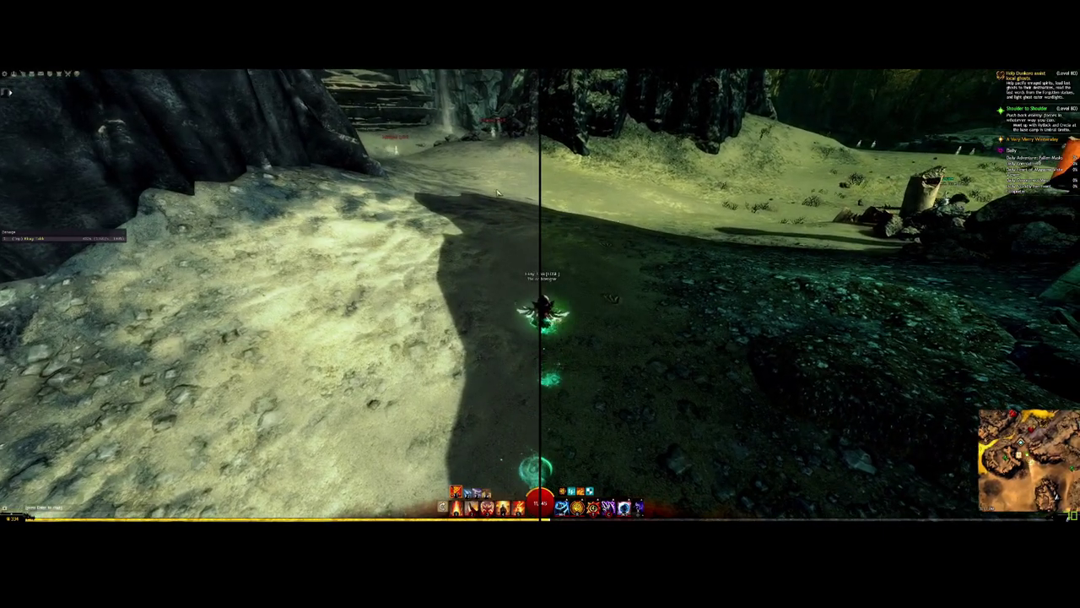
{"action": "key", "text": "w"}
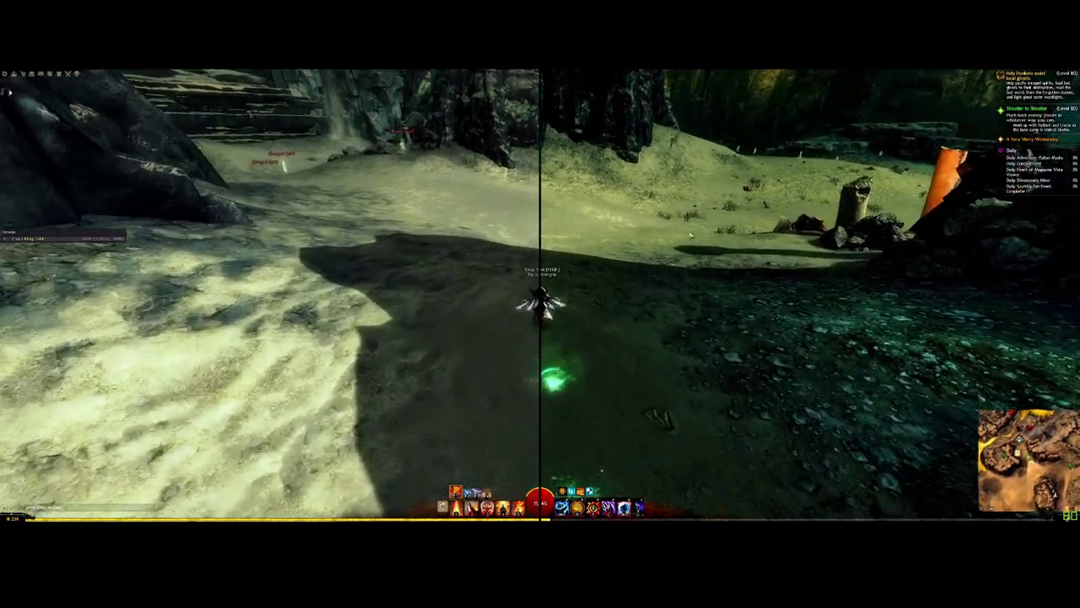
{"action": "key", "text": "w"}
{"action": "key", "text": "x"}
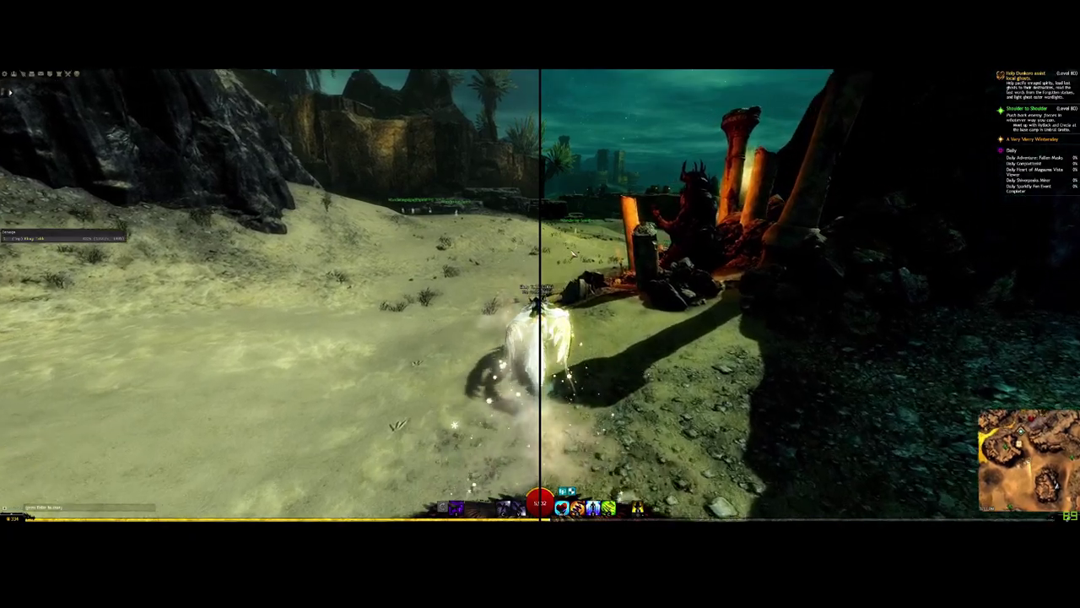
{"action": "key", "text": "w"}
{"action": "key", "text": "space"}
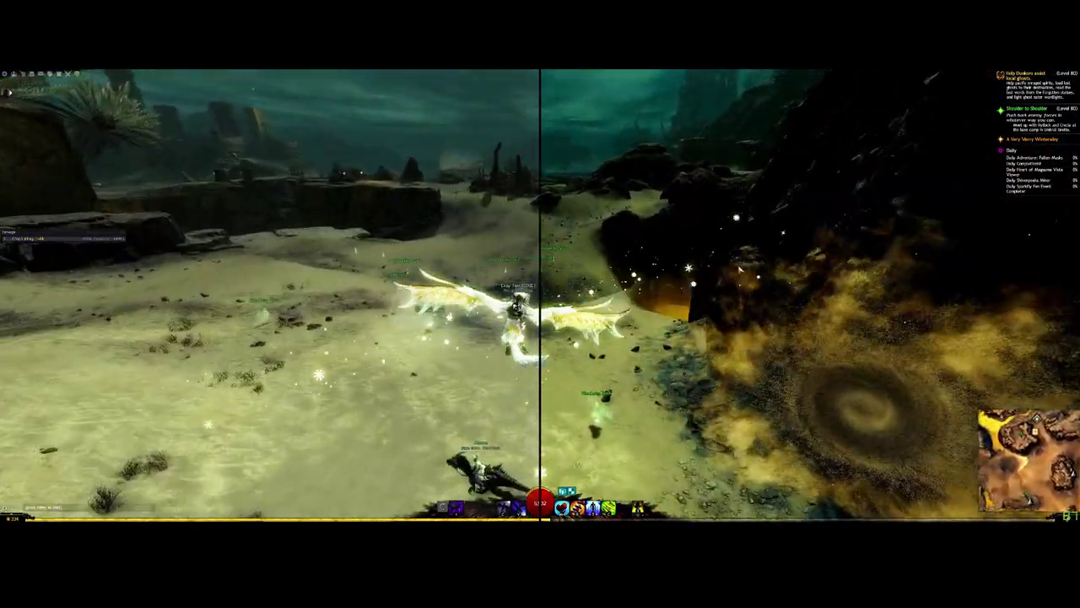
{"action": "left_click_drag", "start_coordinate": [741, 269], "coordinate": [787, 319]}
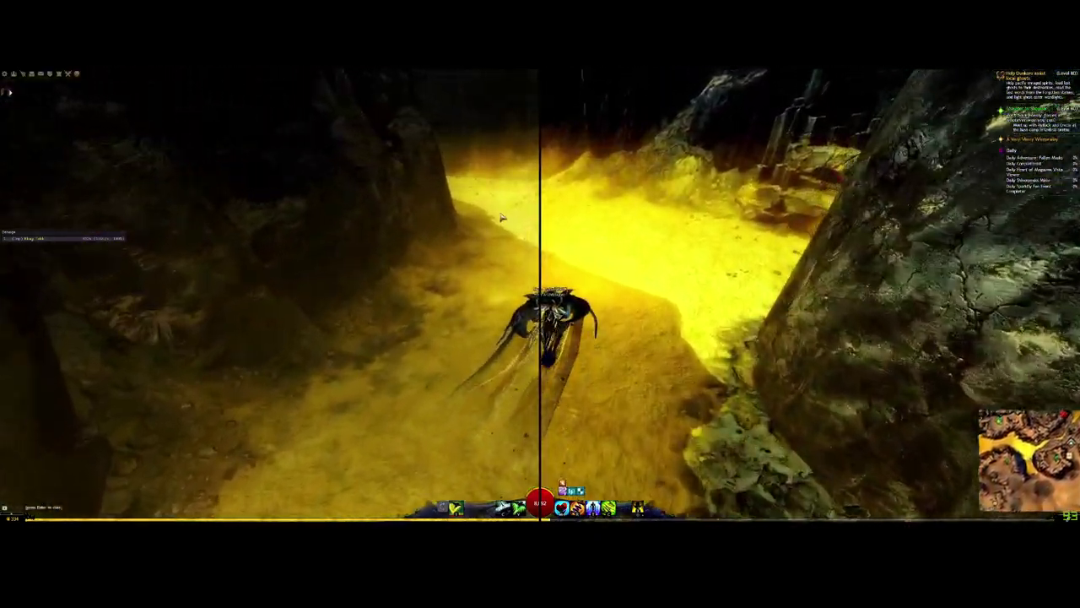
- Ride the dark mount through the yellow sulfurous canyons of The Desolation to compare brightness and shadow in both halves
{"action": "key", "text": "d"}
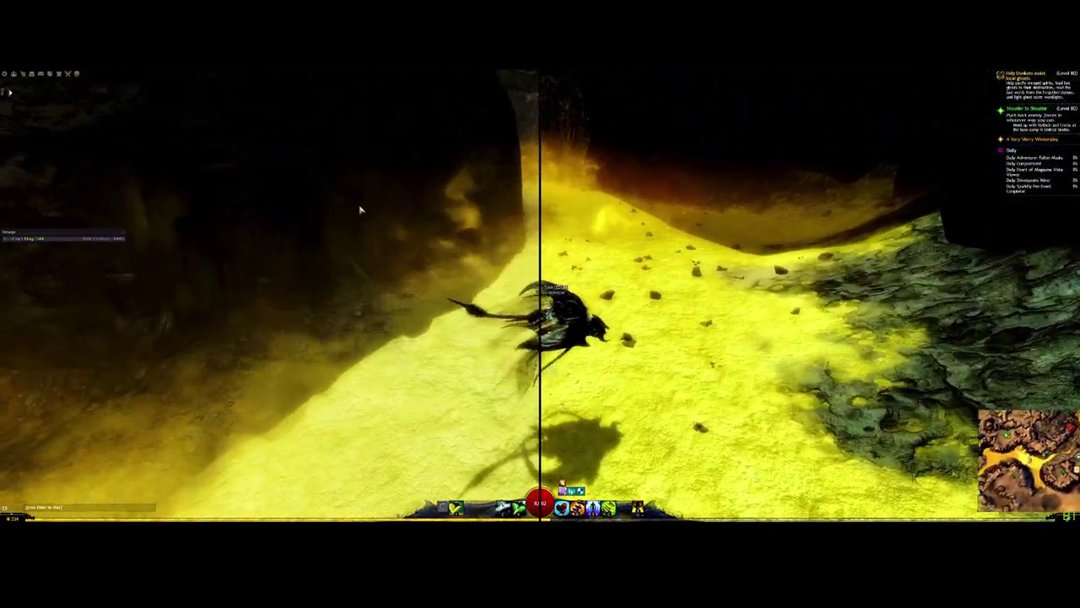
{"action": "key", "text": "w"}
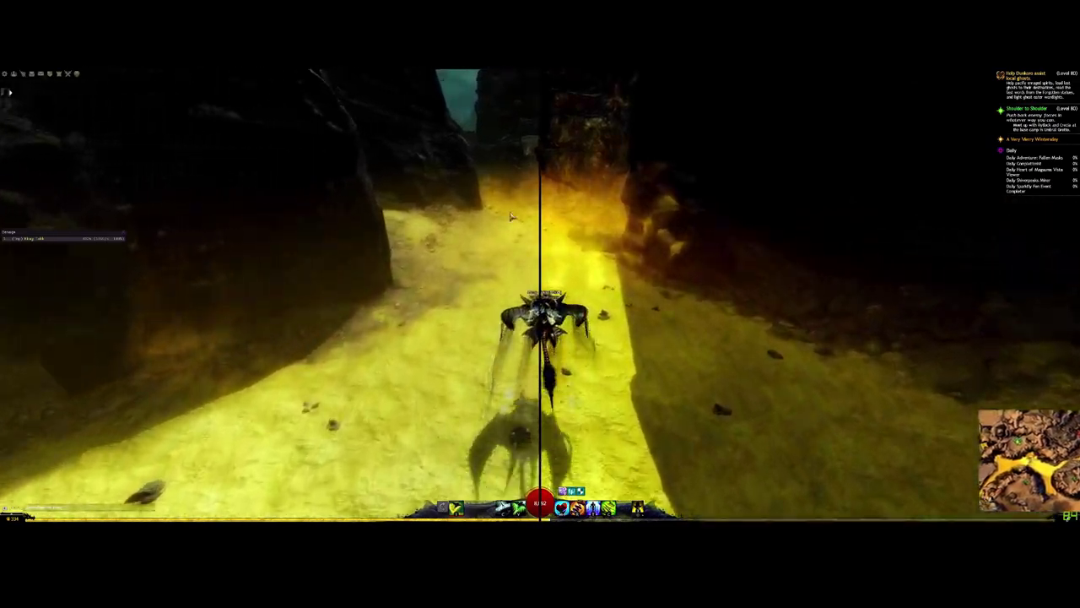
{"action": "key", "text": "a"}
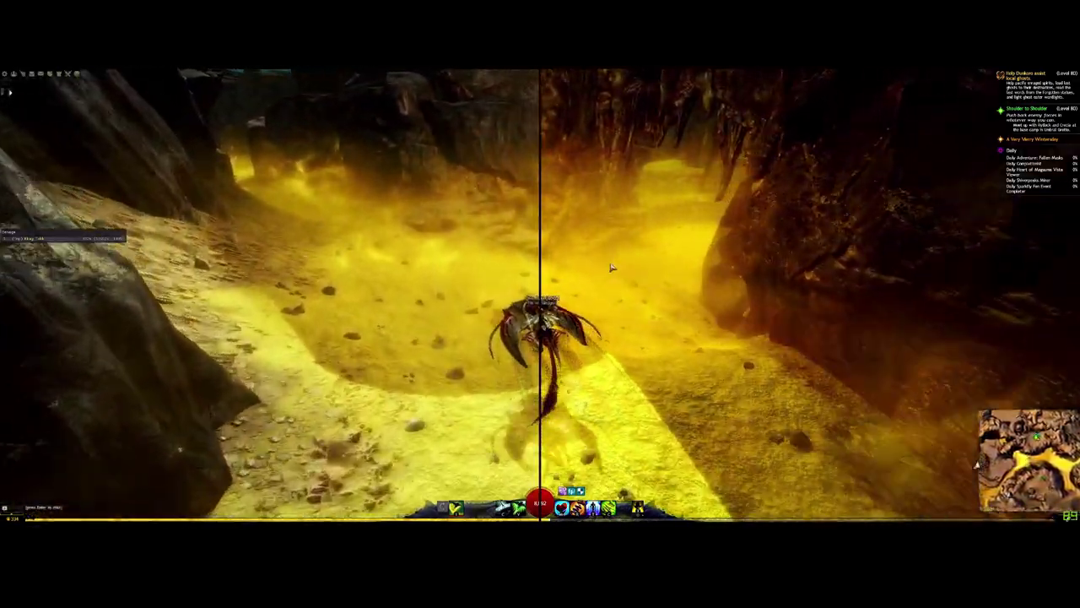
{"action": "key", "text": "w"}
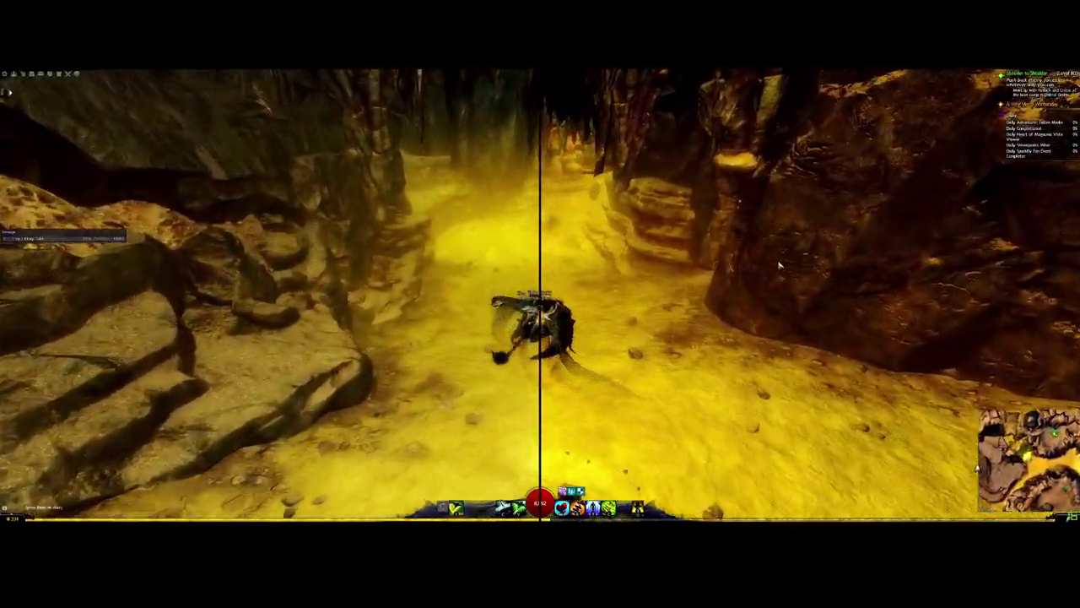
{"action": "key", "text": "w"}
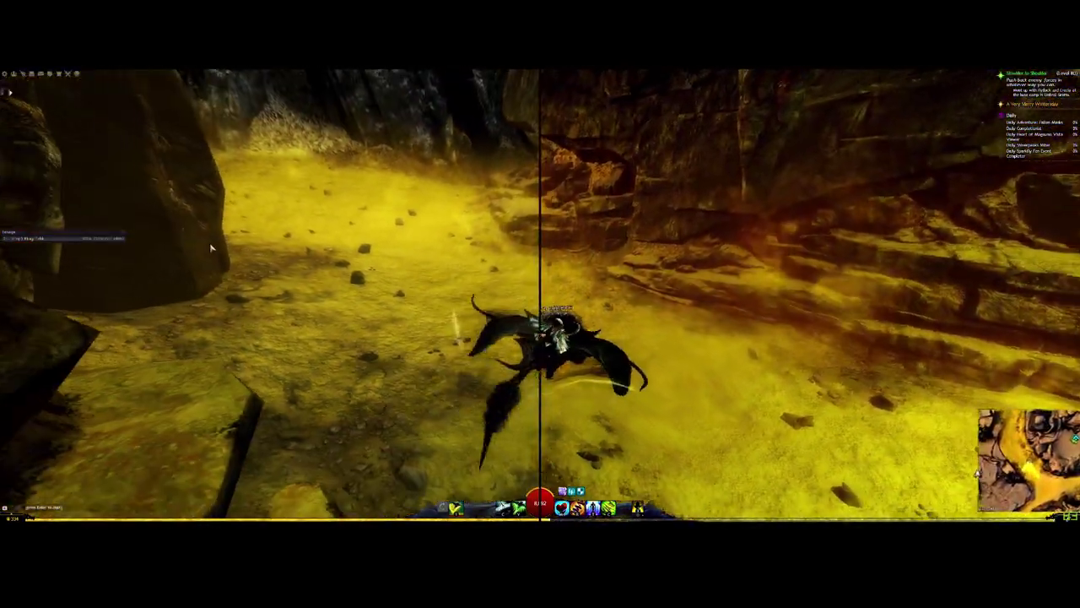
{"action": "key", "text": "w"}
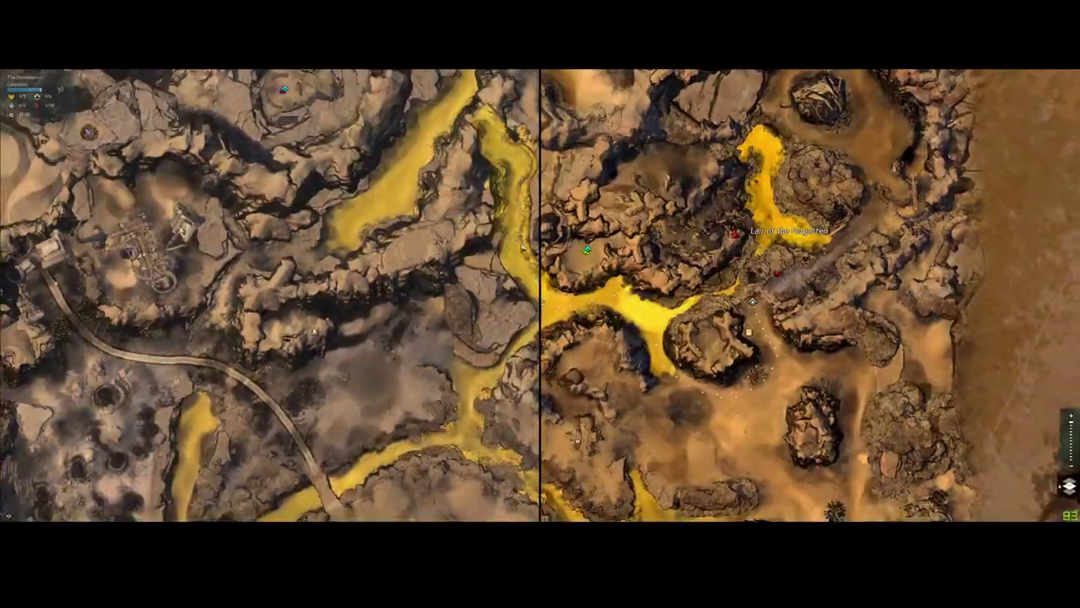
- Travel to Auric Basin through the world map and turn the view around the green jungle to compare both halves
{"action": "scroll", "coordinate": [521, 248], "scroll_direction": "down", "scroll_amount": 10}
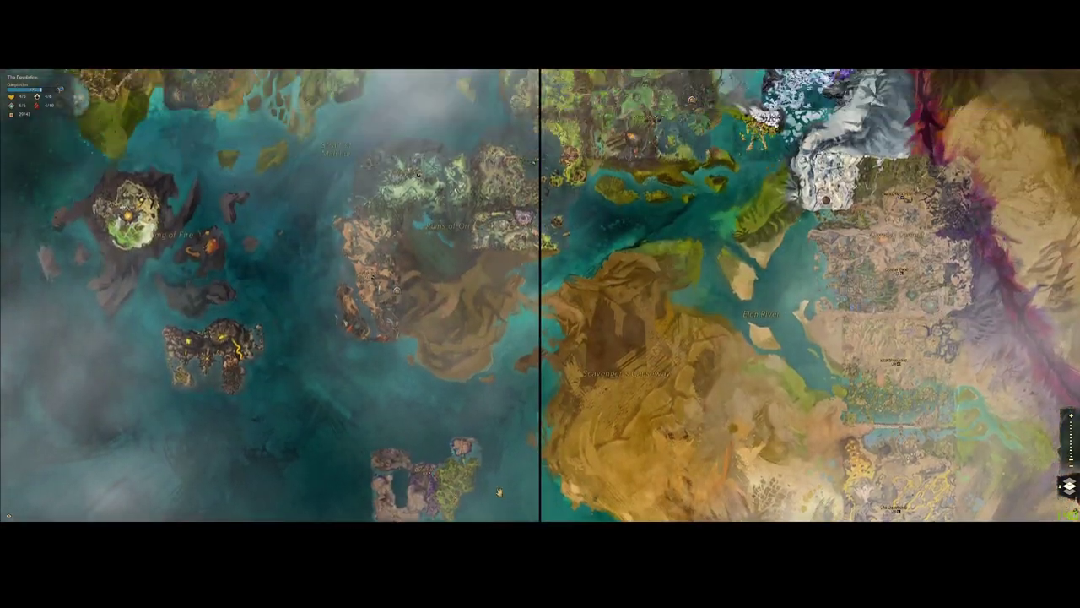
{"action": "left_click_drag", "start_coordinate": [499, 492], "coordinate": [498, 516]}
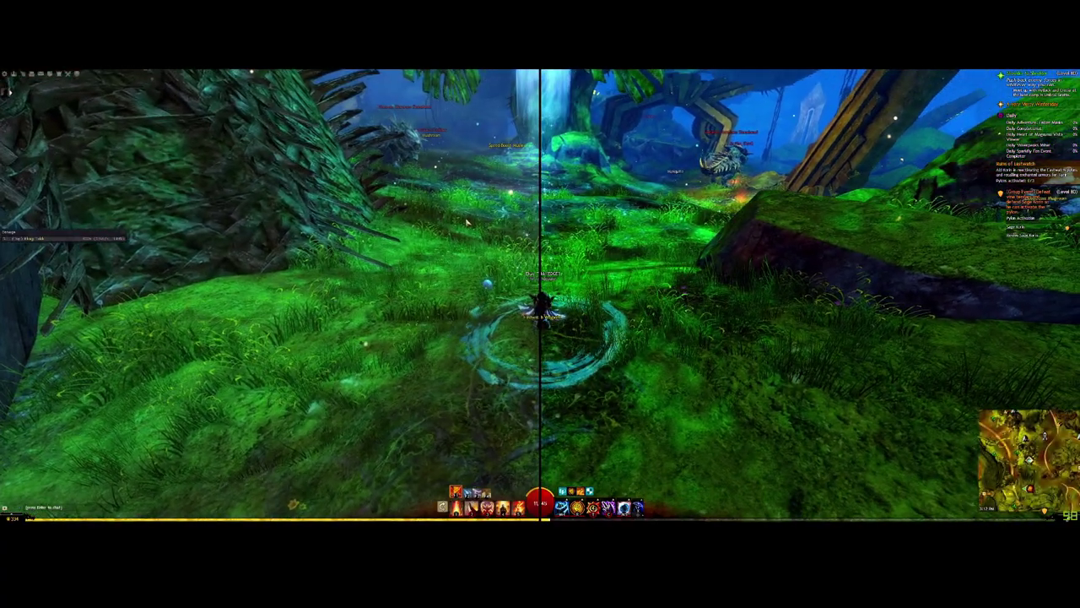
{"action": "key", "text": "d"}
{"action": "left_click_drag", "start_coordinate": [466, 222], "coordinate": [556, 225]}
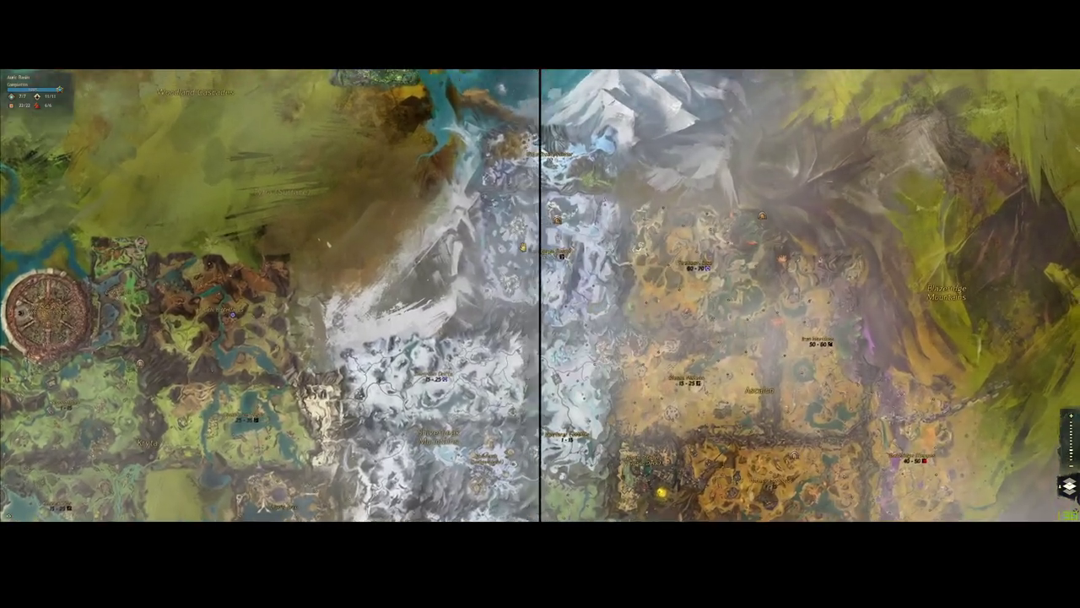
- Travel to Bjora Marches through the world map and move the character forward on the torchlit paving
{"action": "left_click_drag", "start_coordinate": [582, 224], "coordinate": [475, 430]}
{"action": "left_click_drag", "start_coordinate": [512, 189], "coordinate": [404, 253]}
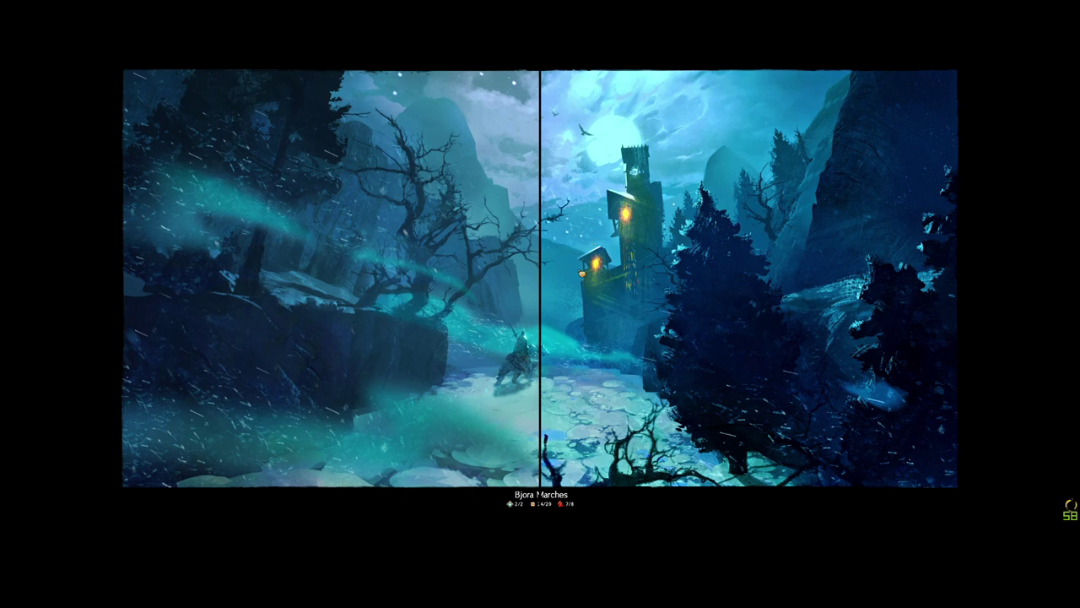
{"action": "key", "text": "w"}
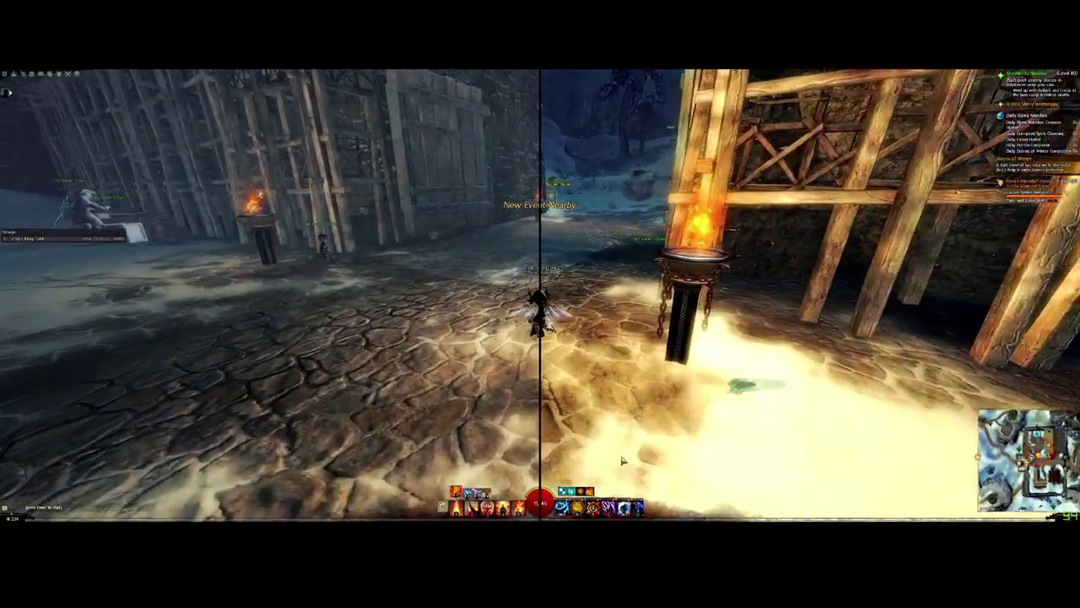
- Summon a winged mount, leave the torchlit gate in Bjora Marches and fly over the open snow to compare both halves
{"action": "left_click", "coordinate": [638, 499]}
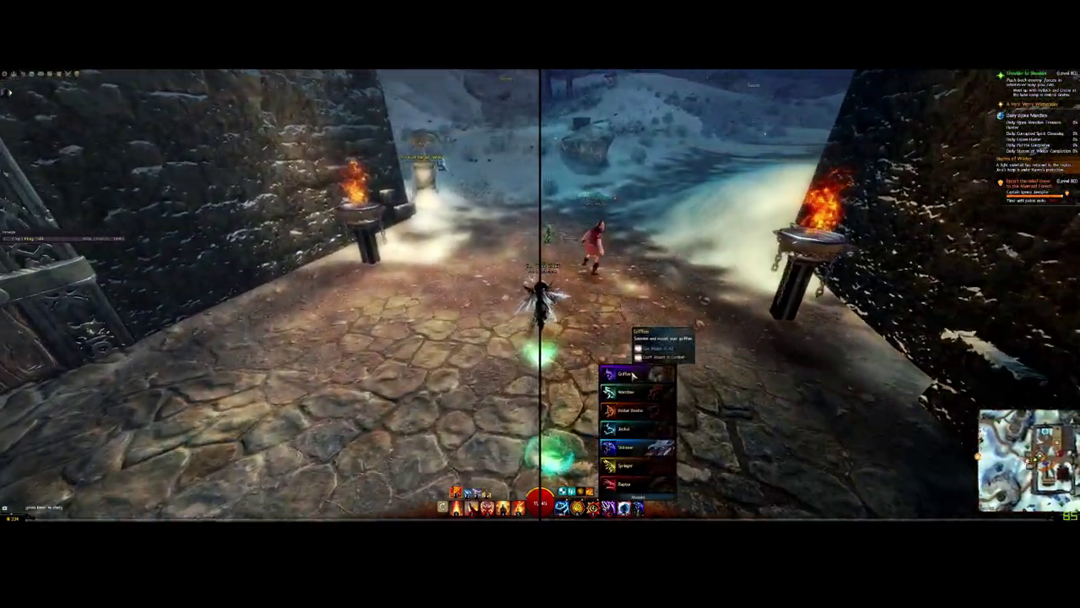
{"action": "left_click", "coordinate": [631, 390]}
{"action": "key", "text": "w"}
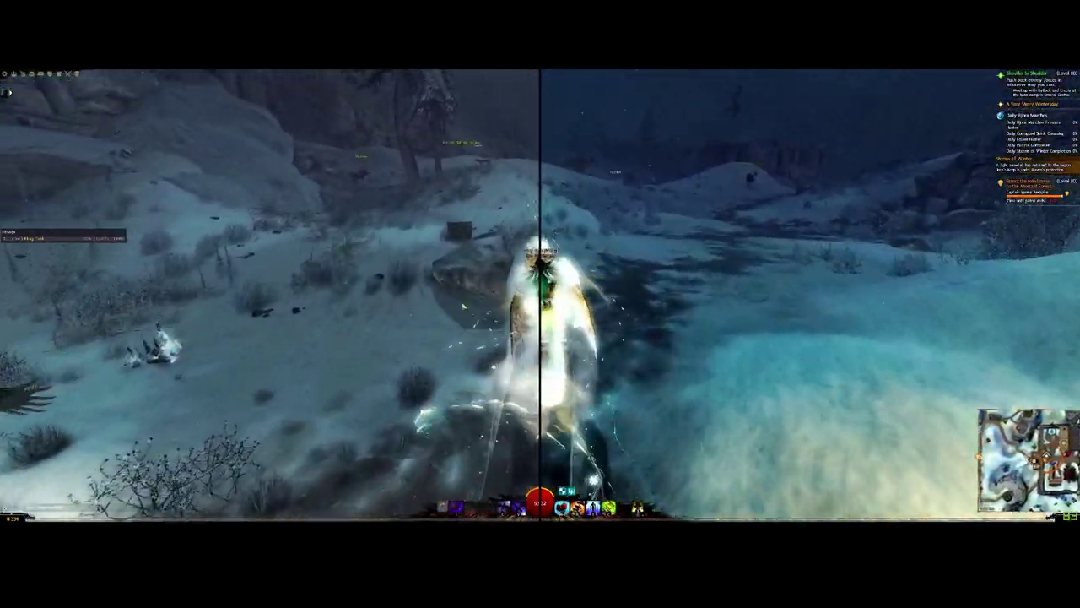
{"action": "key", "text": "space"}
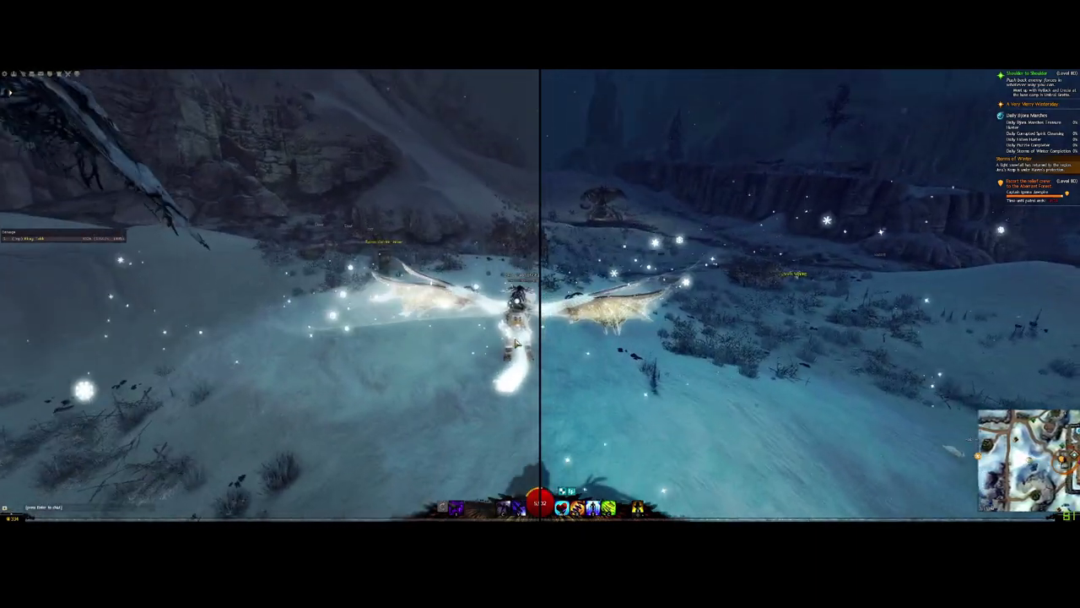
{"action": "key", "text": "space"}
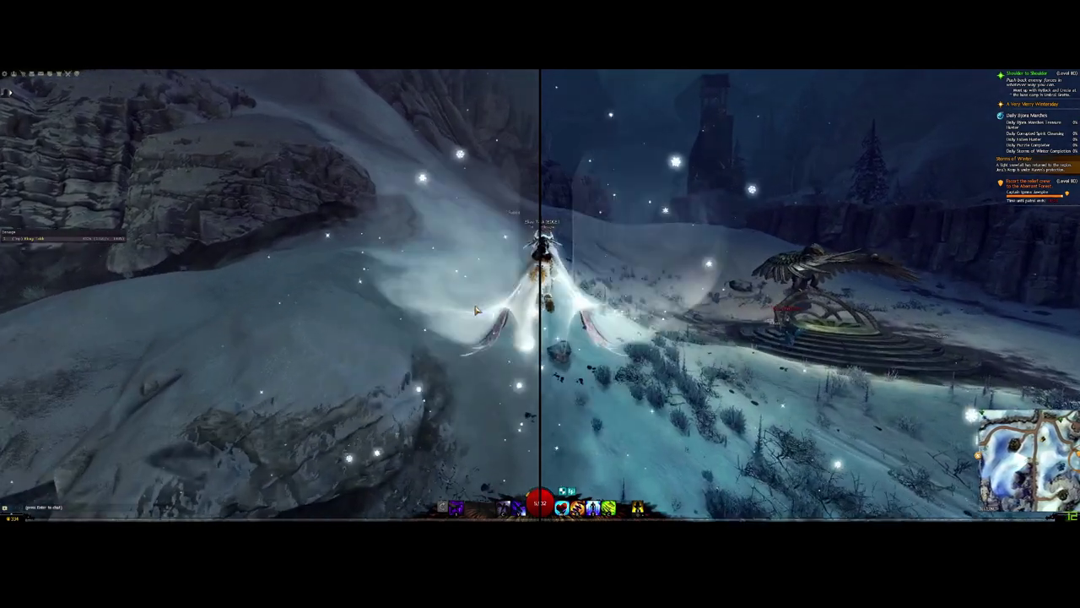
{"action": "key", "text": "space"}
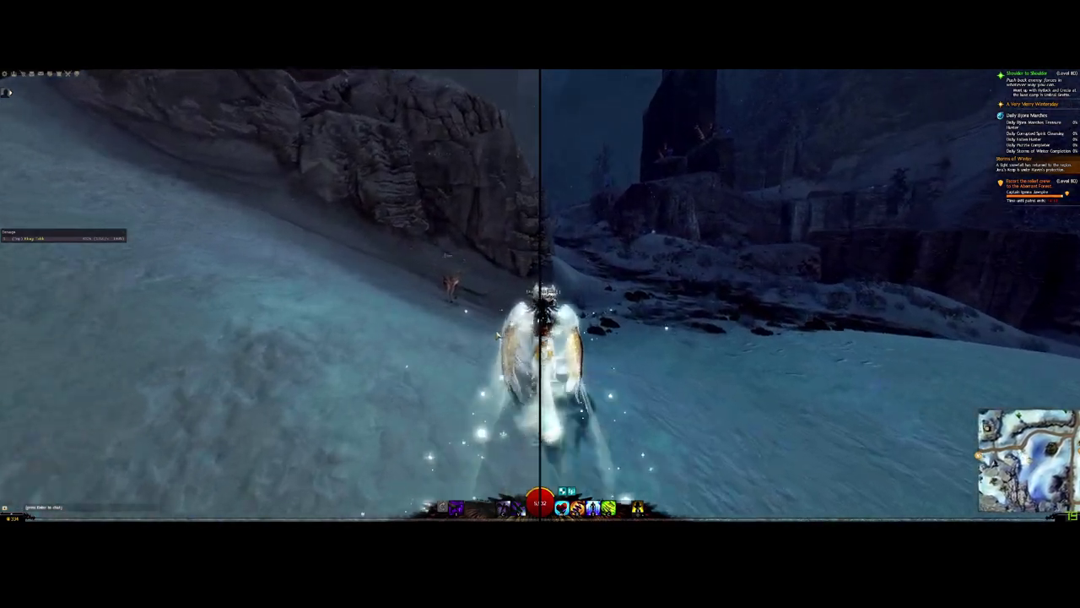
- Ride and glide beside the rocky cliffs, past bare trees and boulders, to compare snow and rock detail in both halves
{"action": "key", "text": "d"}
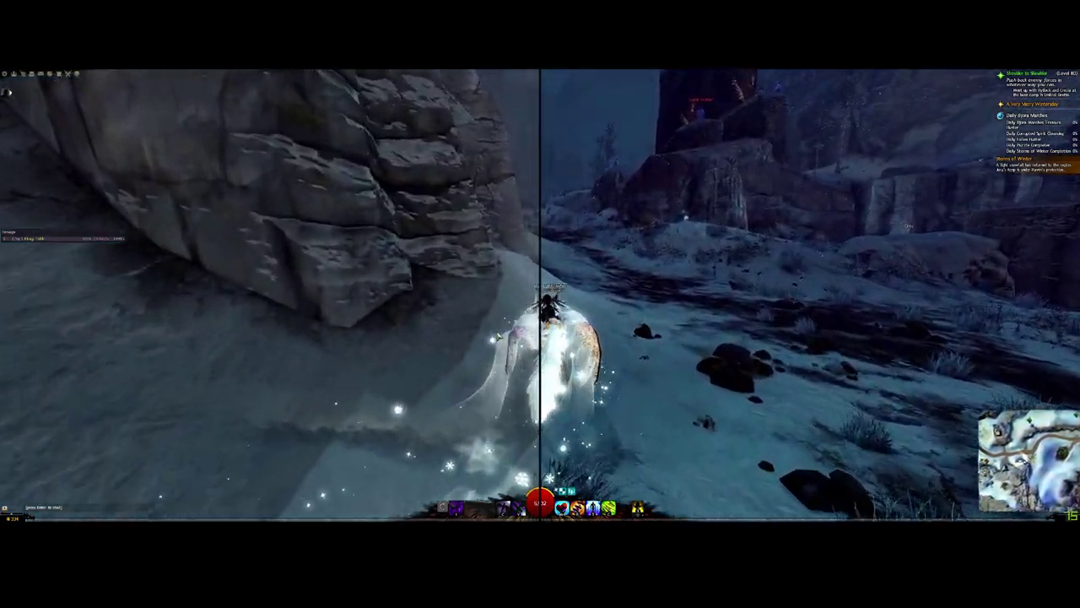
{"action": "key", "text": "w"}
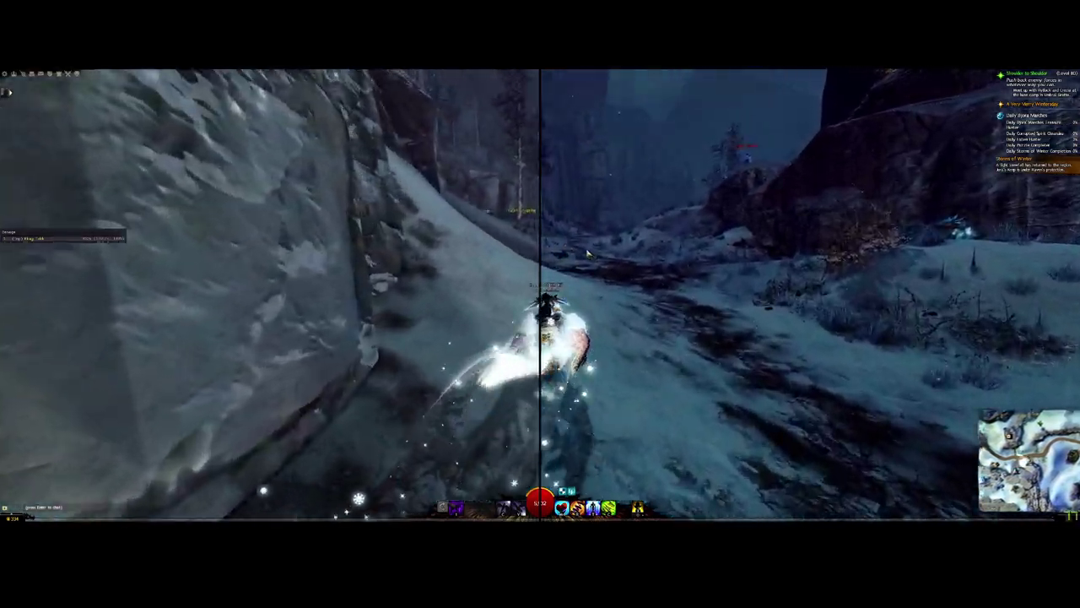
{"action": "key", "text": "w"}
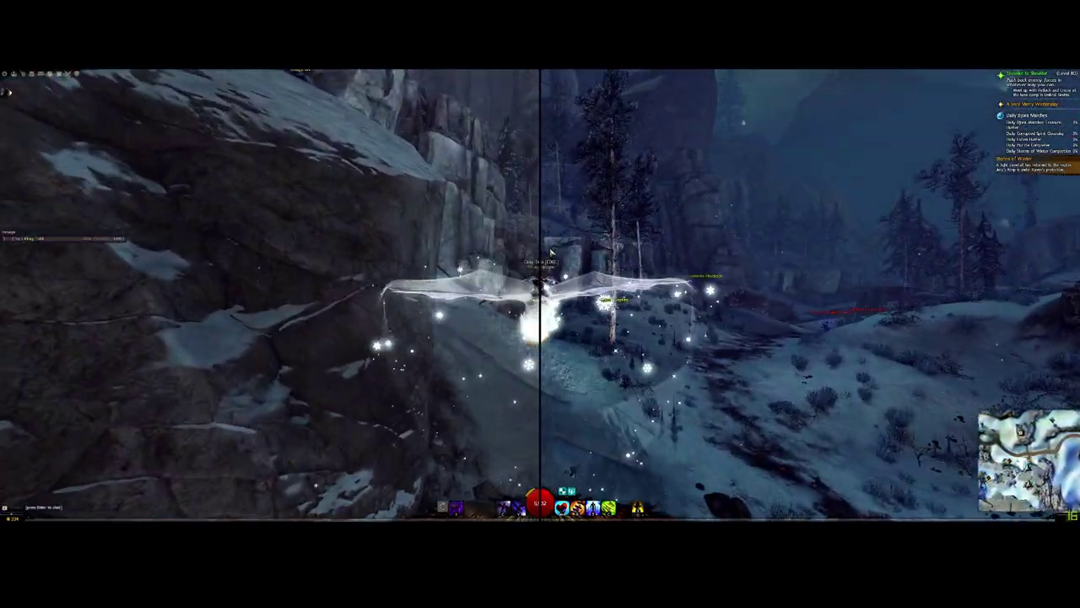
{"action": "key", "text": "space"}
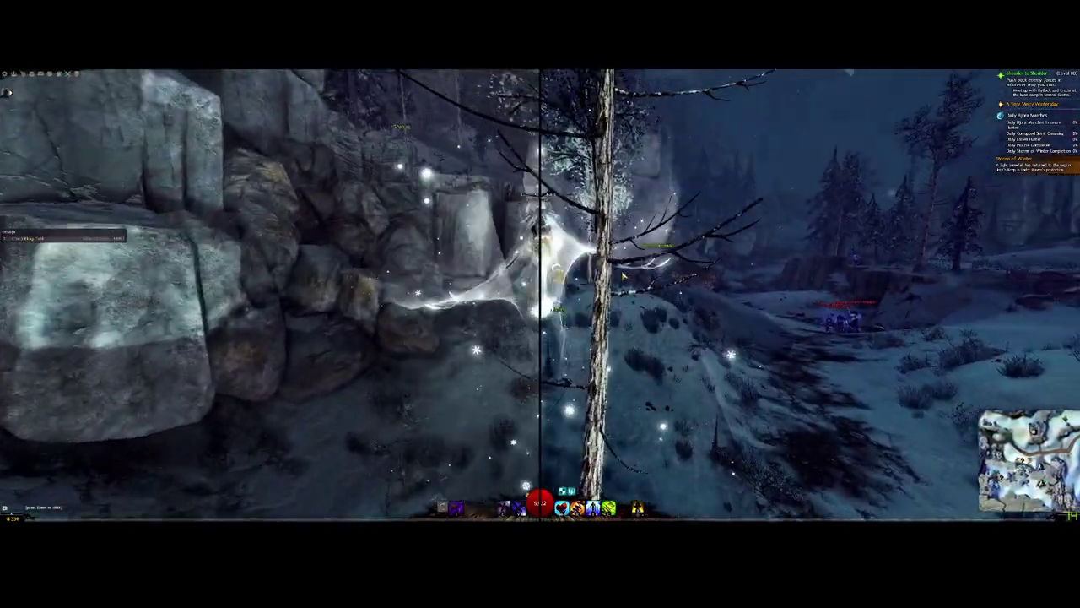
{"action": "key", "text": "w"}
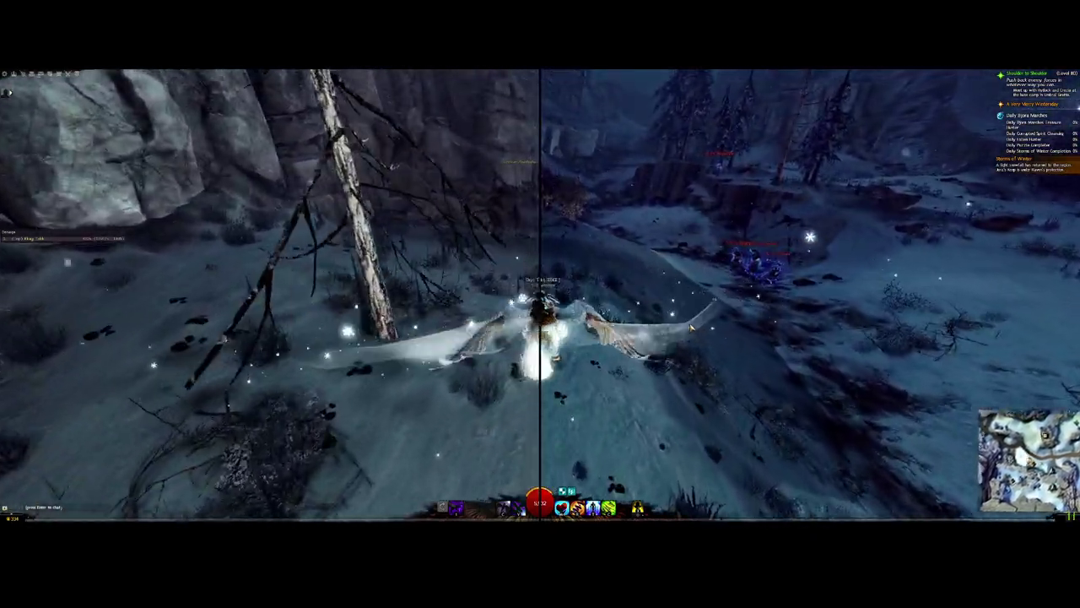
{"action": "key", "text": "space"}
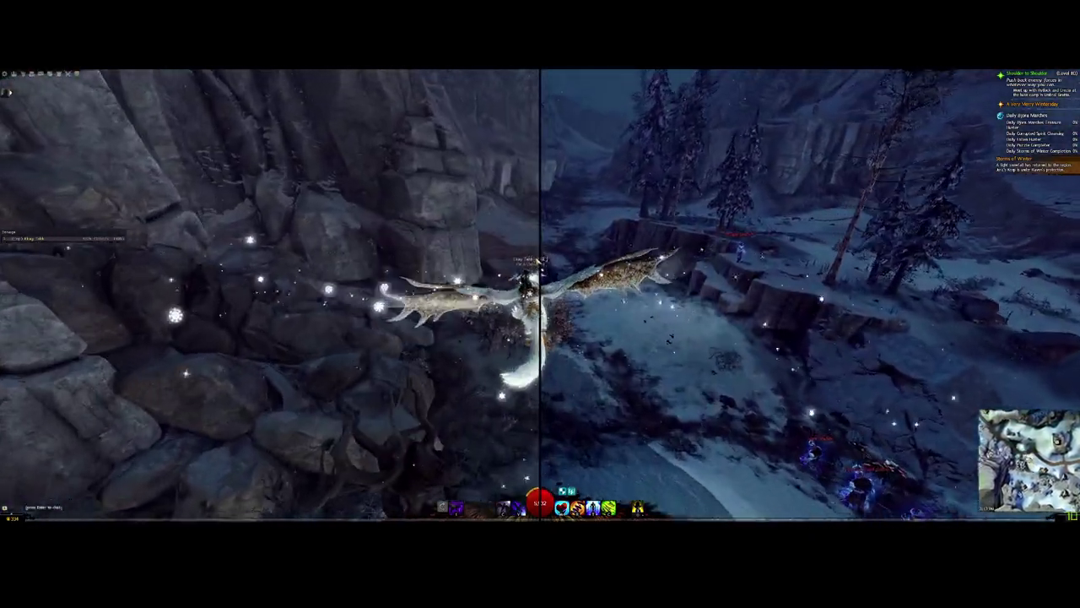
{"action": "key", "text": "space"}
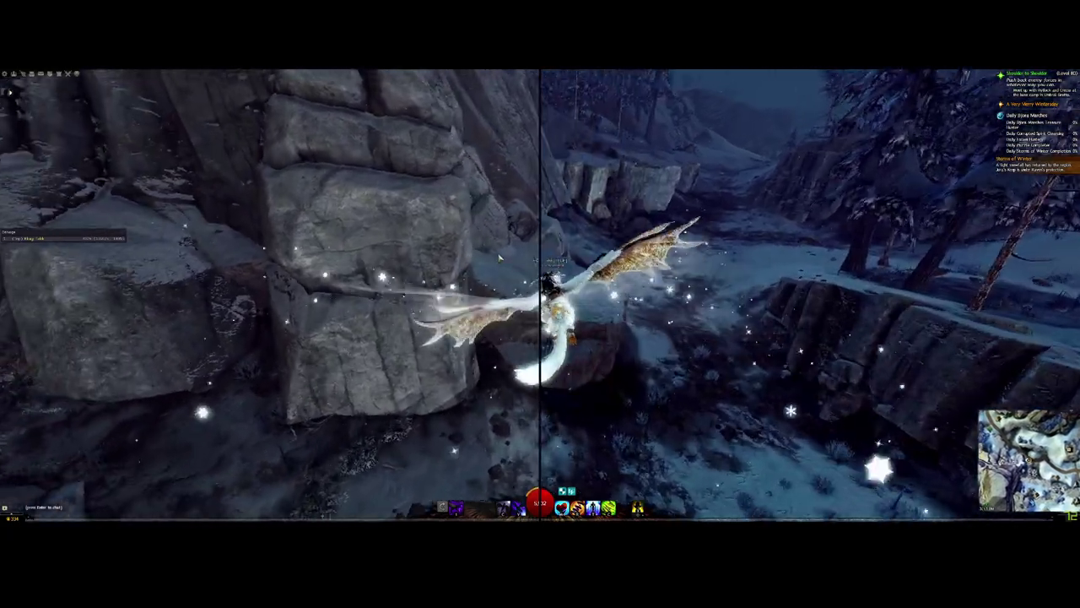
{"action": "key", "text": "space"}
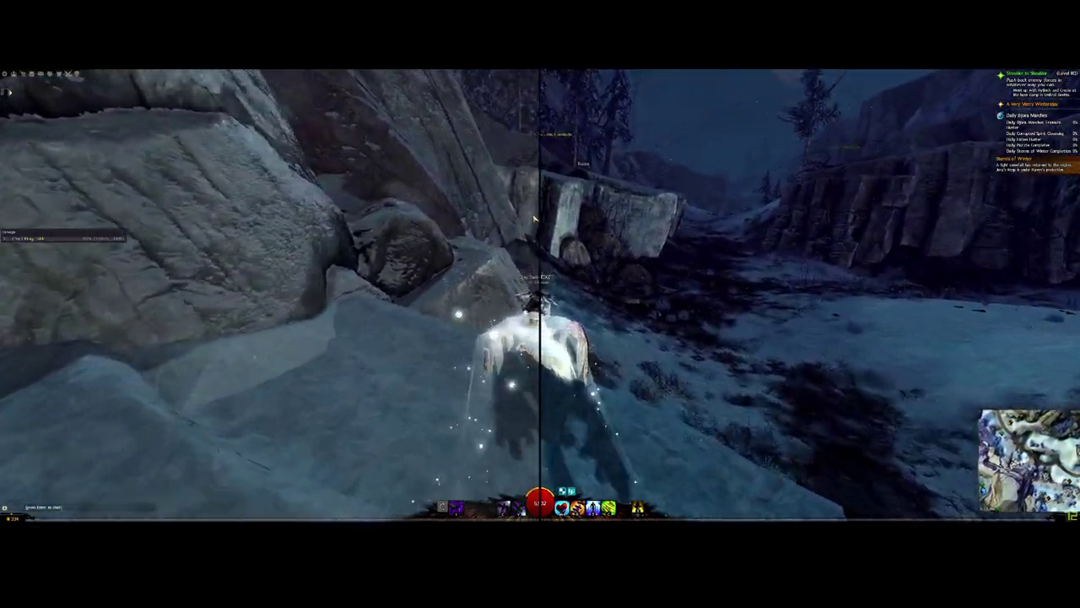
- Continue through the dark misty forest to the campfire by the wooden structures to compare shadows and firelight in both halves
{"action": "key", "text": "space"}
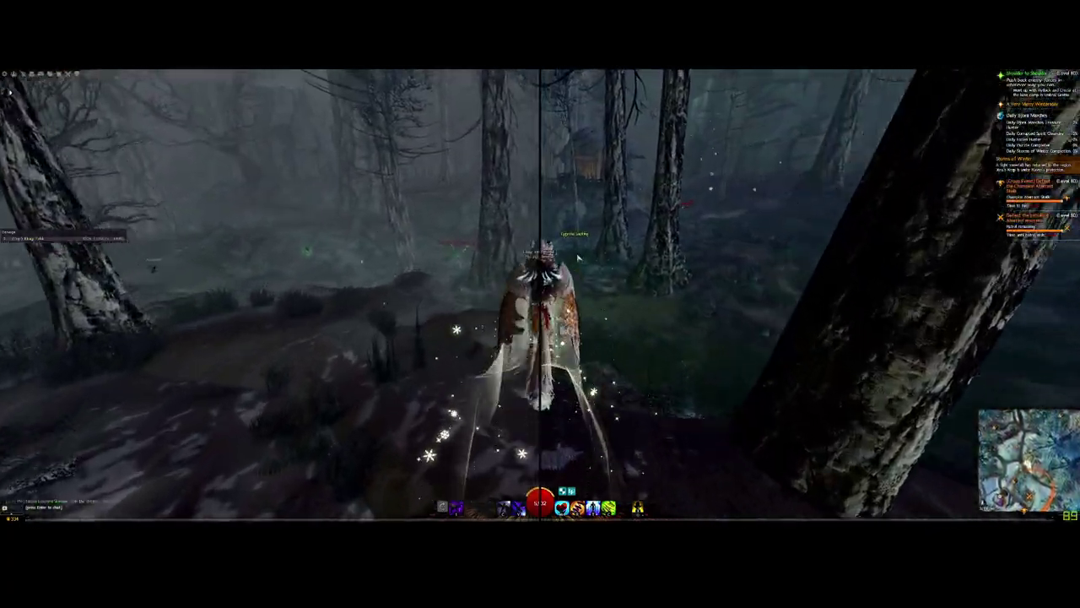
{"action": "key", "text": "space"}
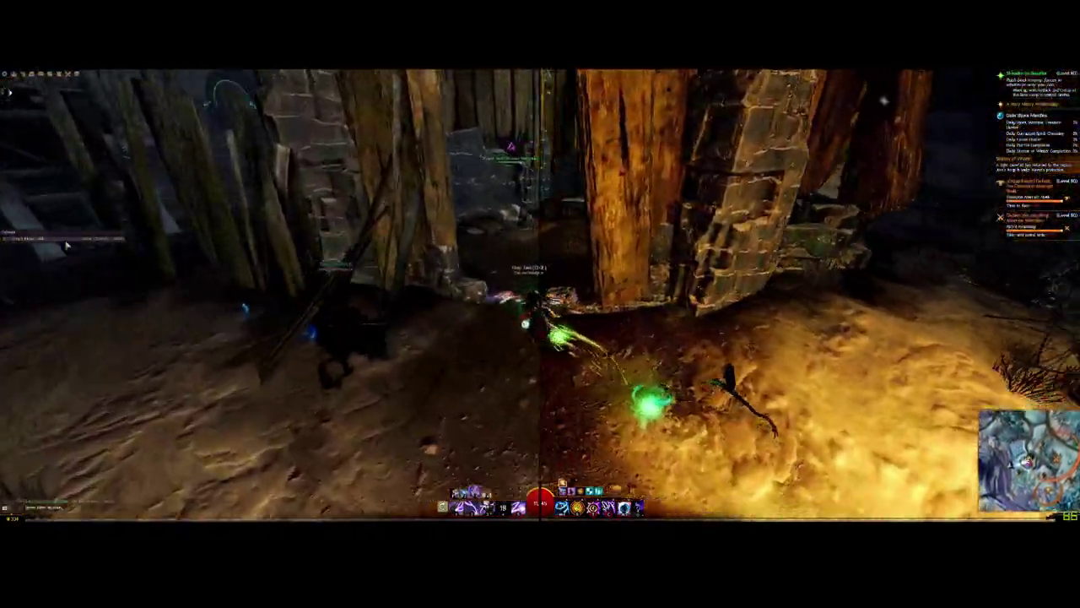
{"action": "key", "text": "w"}
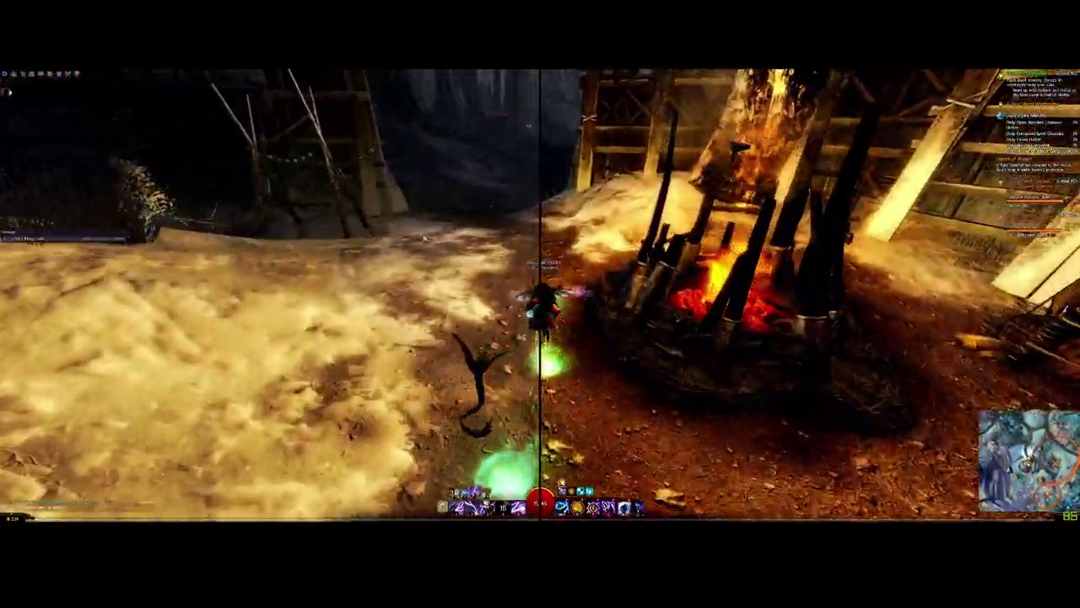
- Travel from Bjora Marches to Grothmar Valley through the world map
{"action": "key", "text": "F1"}
{"action": "key", "text": "m"}
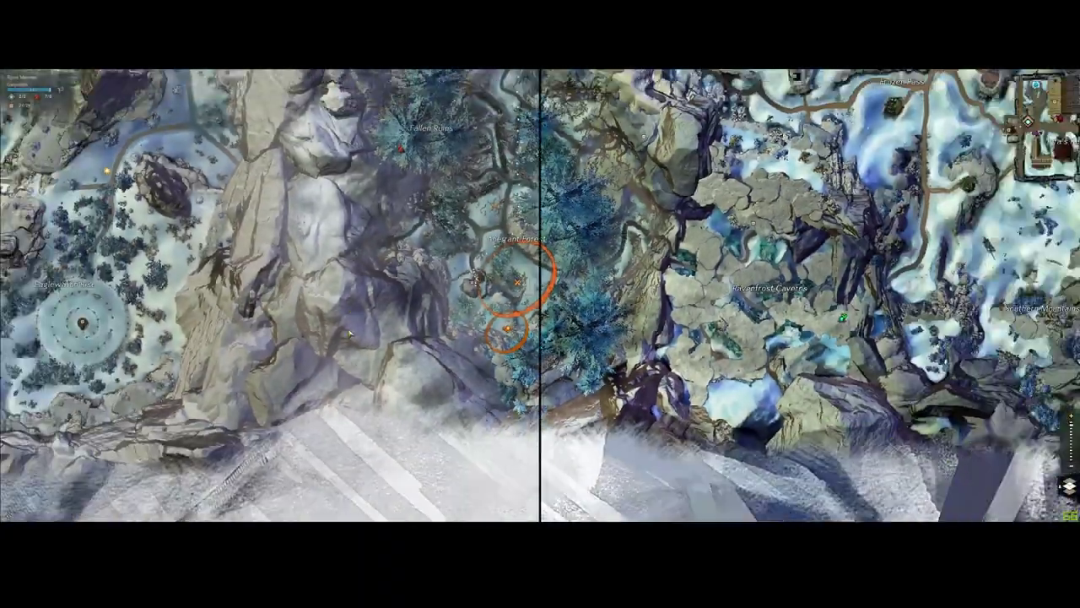
{"action": "scroll", "coordinate": [369, 329], "scroll_direction": "down", "scroll_amount": 10}
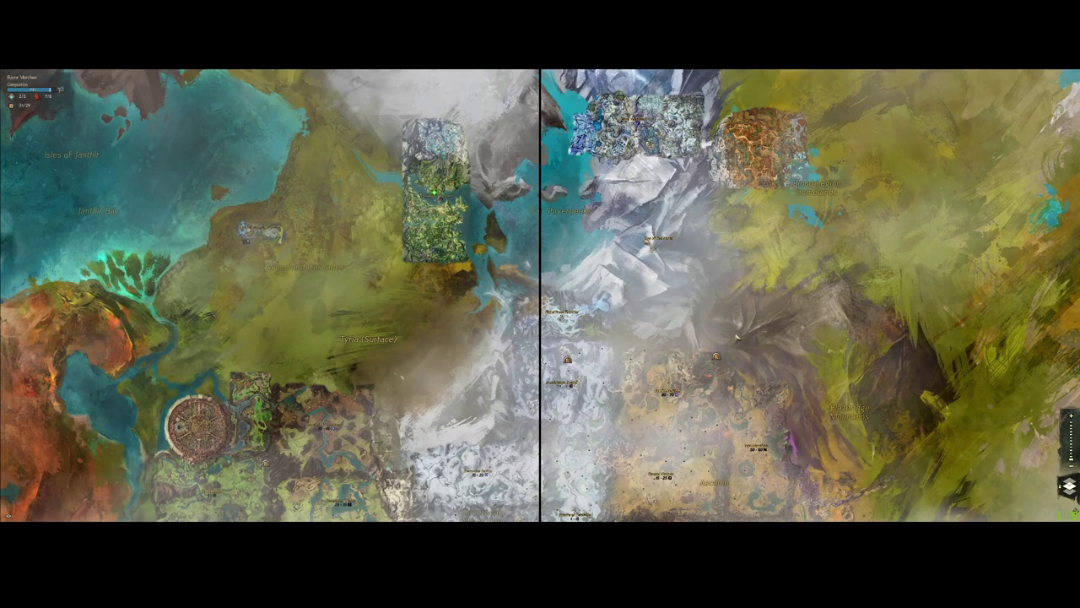
{"action": "scroll", "coordinate": [611, 284], "scroll_direction": "up", "scroll_amount": 5}
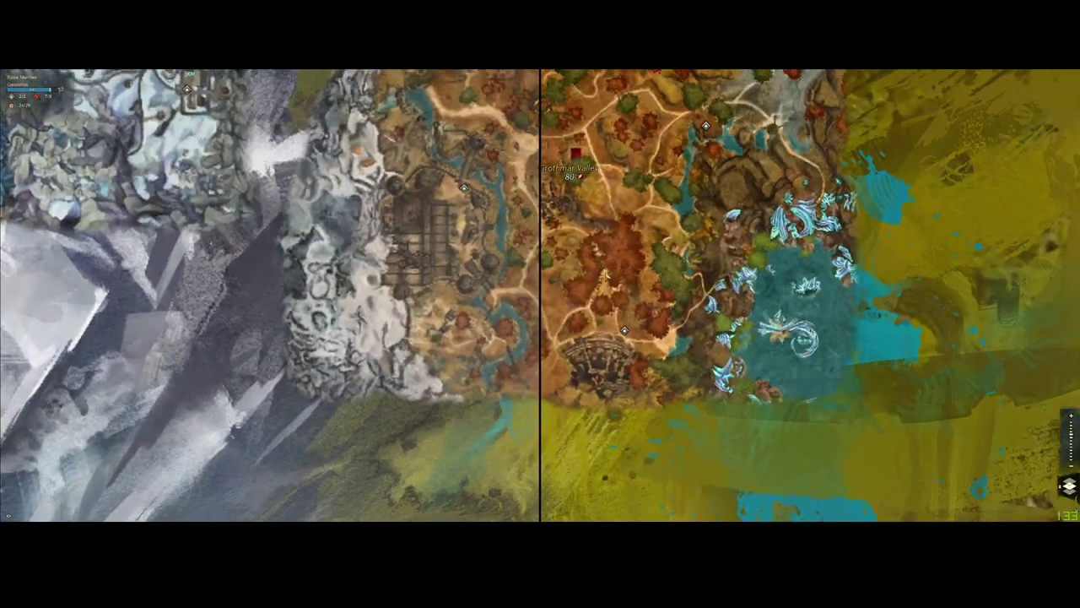
{"action": "scroll", "coordinate": [611, 284], "scroll_direction": "up", "scroll_amount": 3}
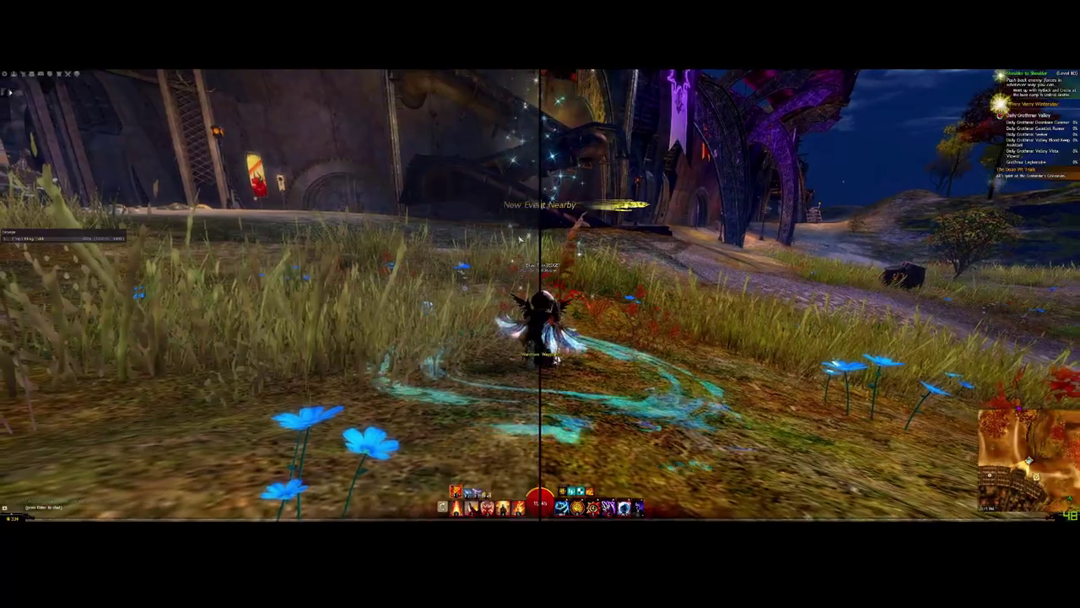
- Run through the flowery grass, mount up and leap toward the mossy cliff to compare vegetation in both halves
{"action": "key", "text": "w"}
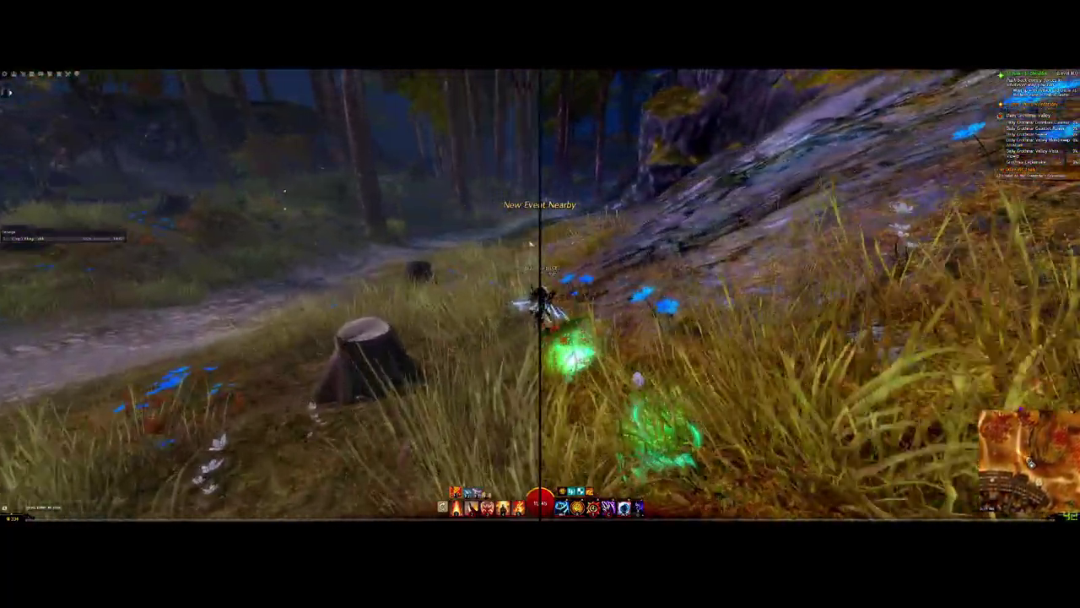
{"action": "key", "text": "x"}
{"action": "key", "text": "space"}
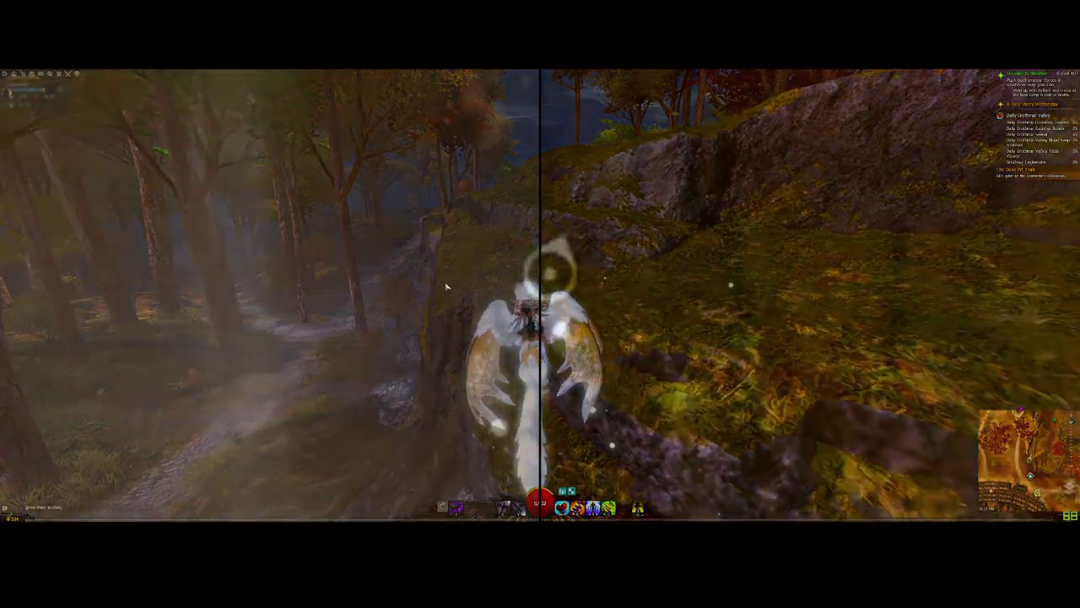
- Examine the Grothmar Valley map and its waypoints, then return to the game view
{"action": "key", "text": "m"}
{"action": "scroll", "coordinate": [460, 274], "scroll_direction": "down", "scroll_amount": 5}
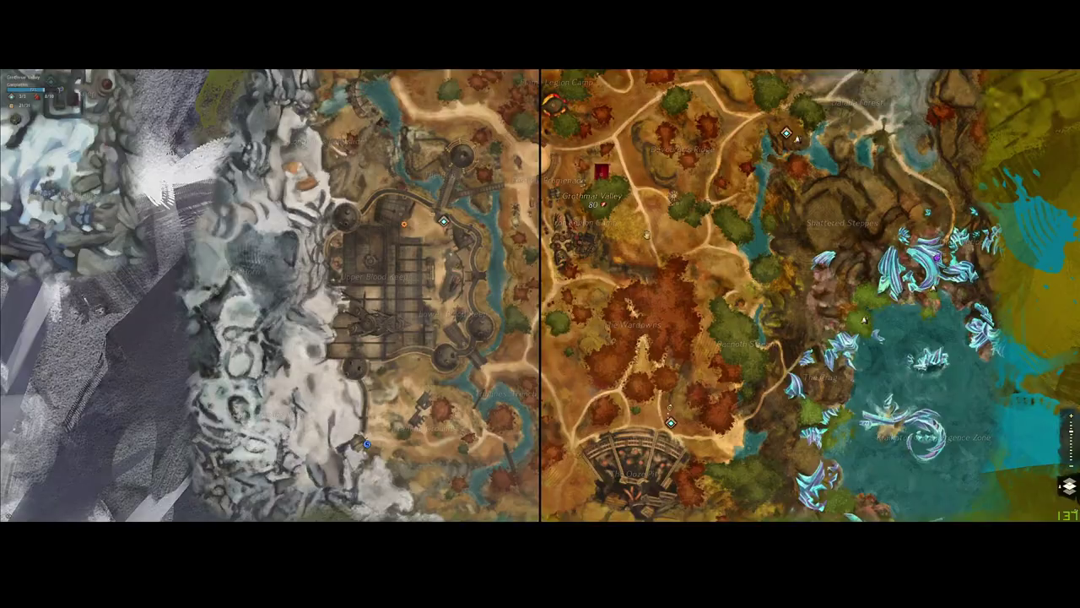
{"action": "scroll", "coordinate": [742, 240], "scroll_direction": "up", "scroll_amount": 1}
{"action": "key", "text": "m"}
{"action": "key", "text": "m"}
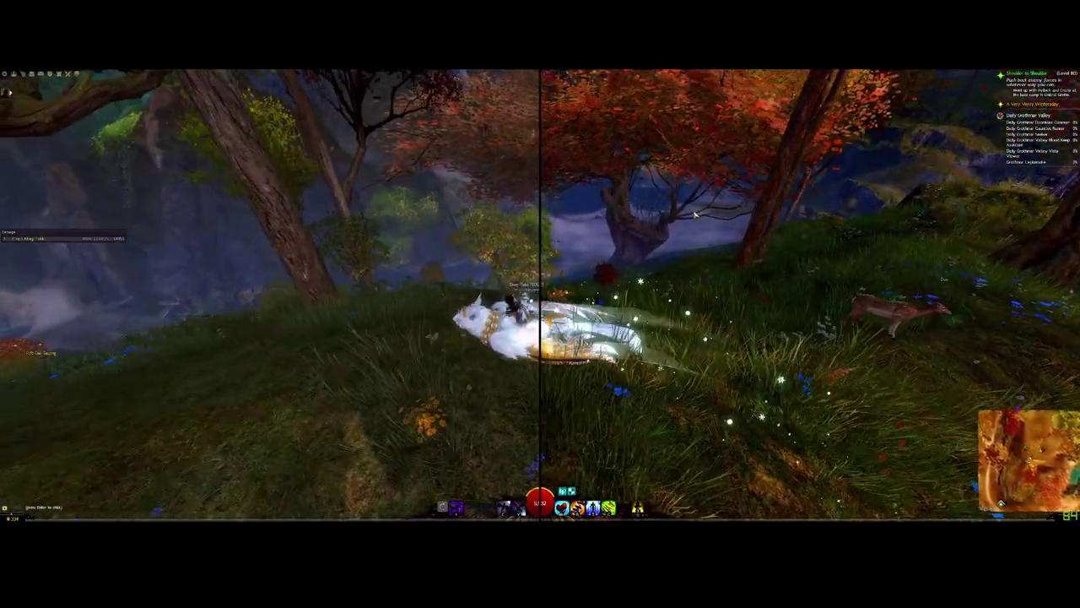
- Ride the winged mount over the grassy hill between the autumn trees to compare colors in both halves
{"action": "key", "text": "w"}
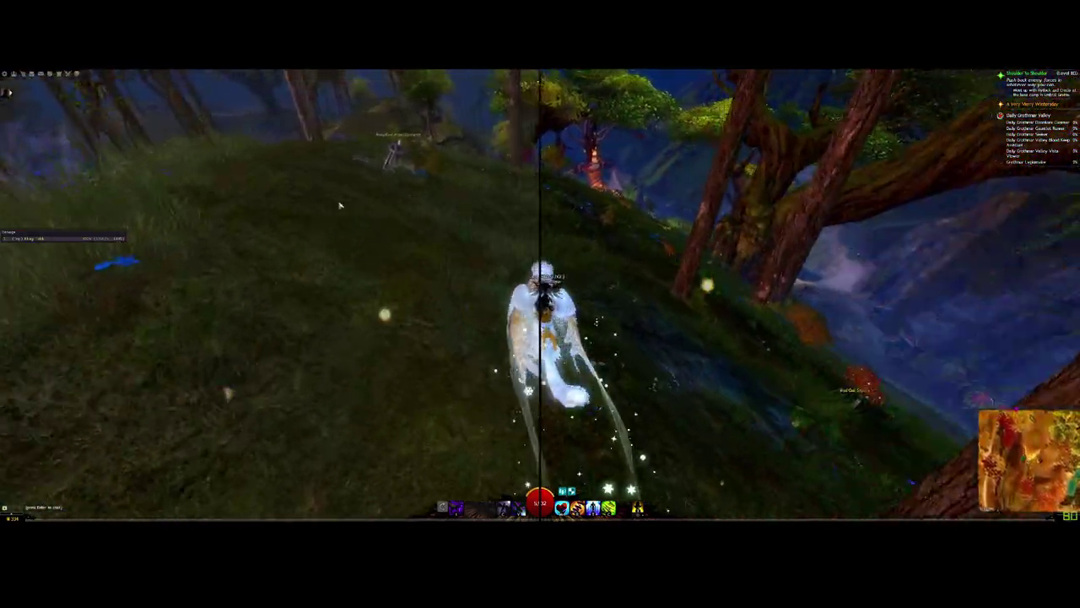
{"action": "key", "text": "w"}
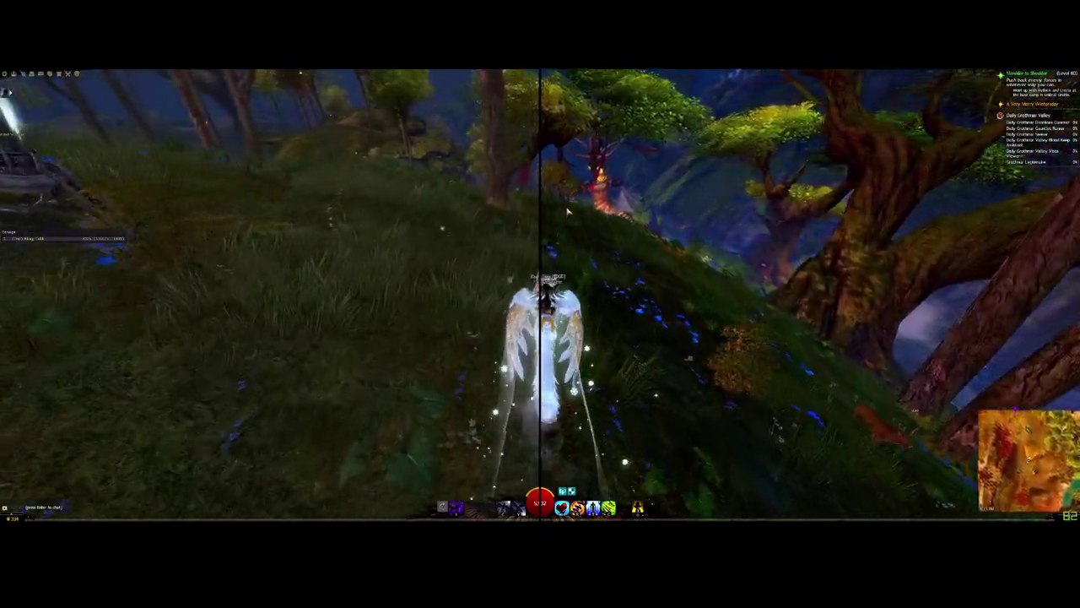
{"action": "key", "text": "w"}
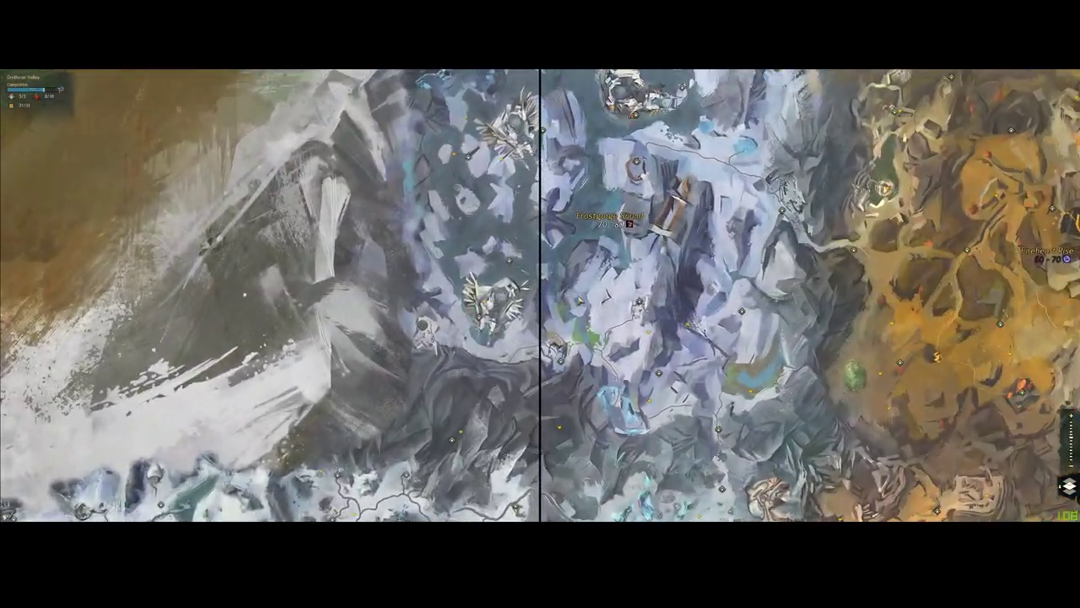
- Travel to the underwater waypoint in Frostgorge Sound and swim past the glowing corals to compare colors in both halves
{"action": "scroll", "coordinate": [589, 327], "scroll_direction": "up", "scroll_amount": 5}
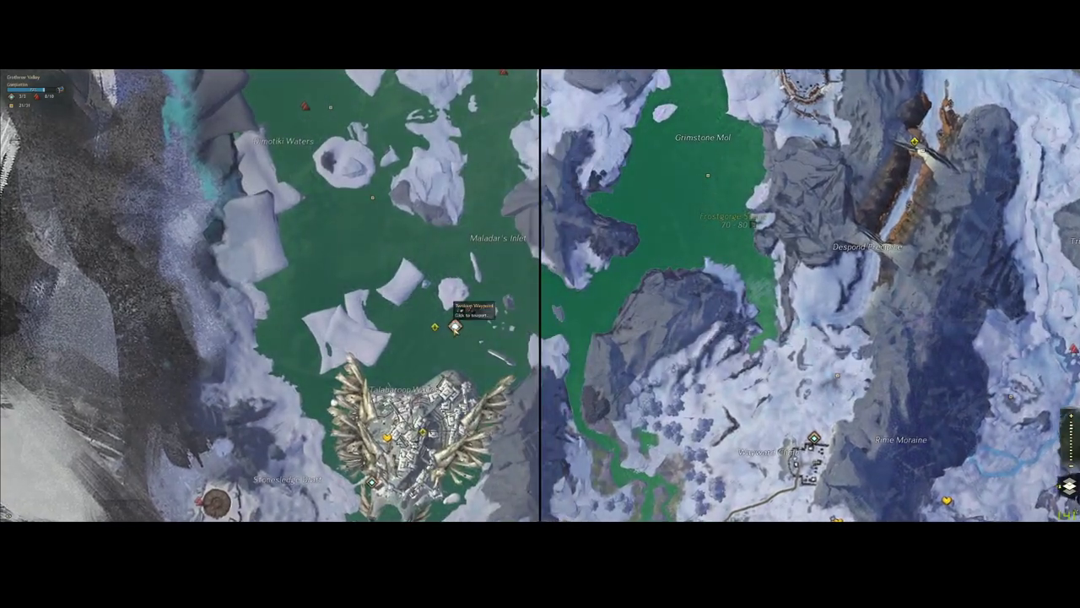
{"action": "left_click", "coordinate": [455, 328]}
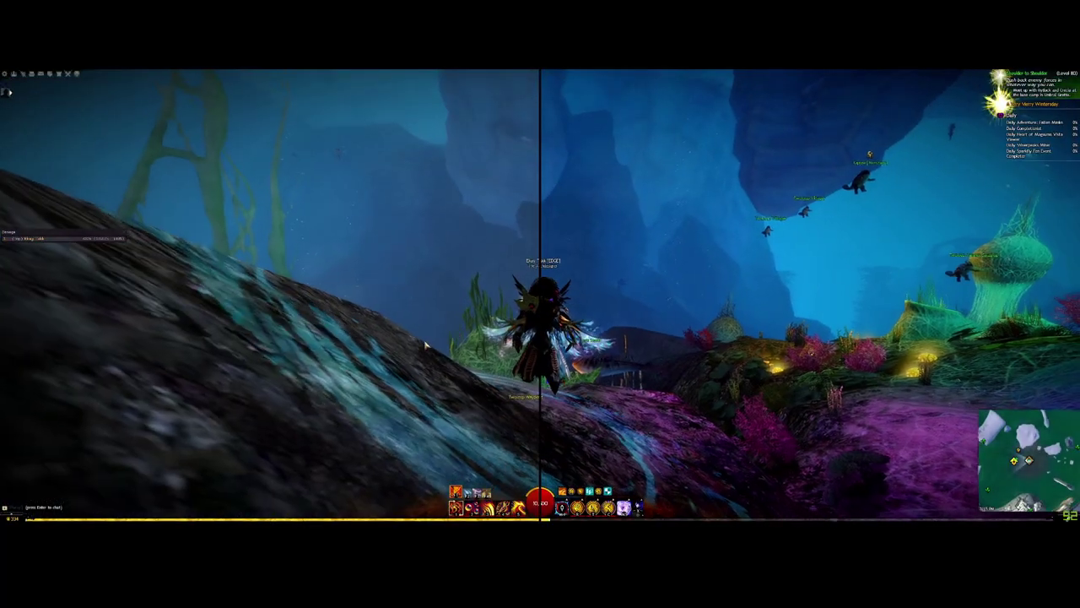
{"action": "key", "text": "d"}
{"action": "key", "text": "w"}
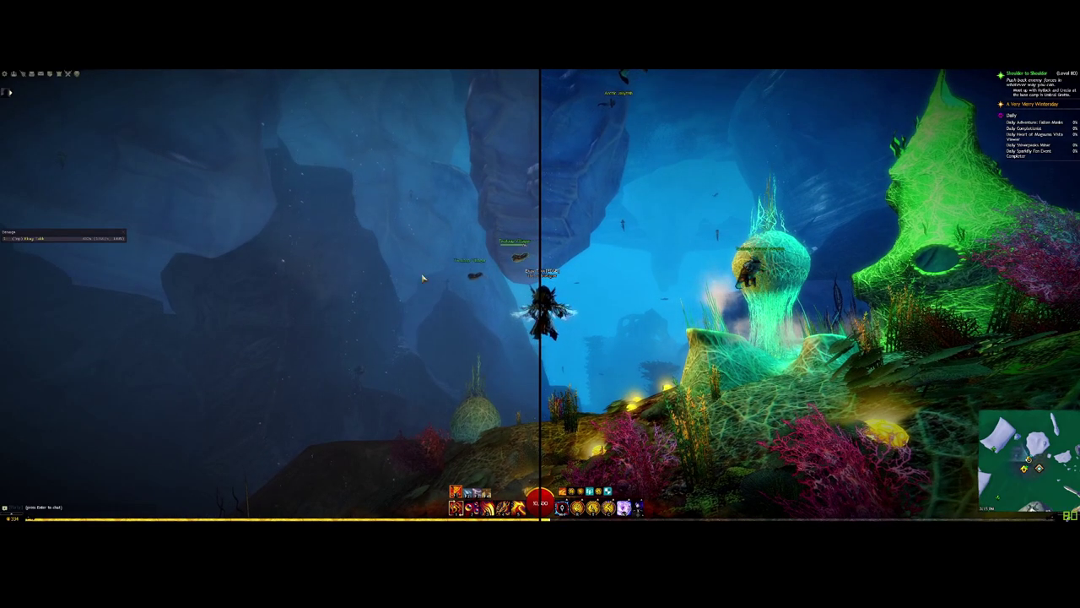
{"action": "left_click_drag", "start_coordinate": [425, 275], "coordinate": [107, 289]}
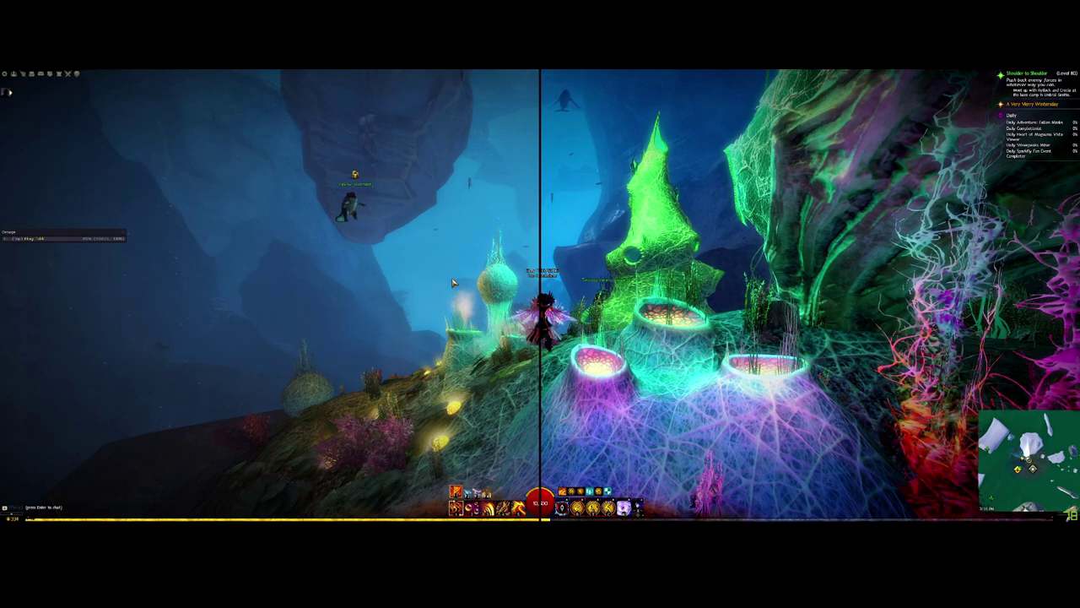
- Open the NVIDIA game filter settings and select the Brightness / Contrast filter of style 1
{"action": "key", "text": "alt+F3"}
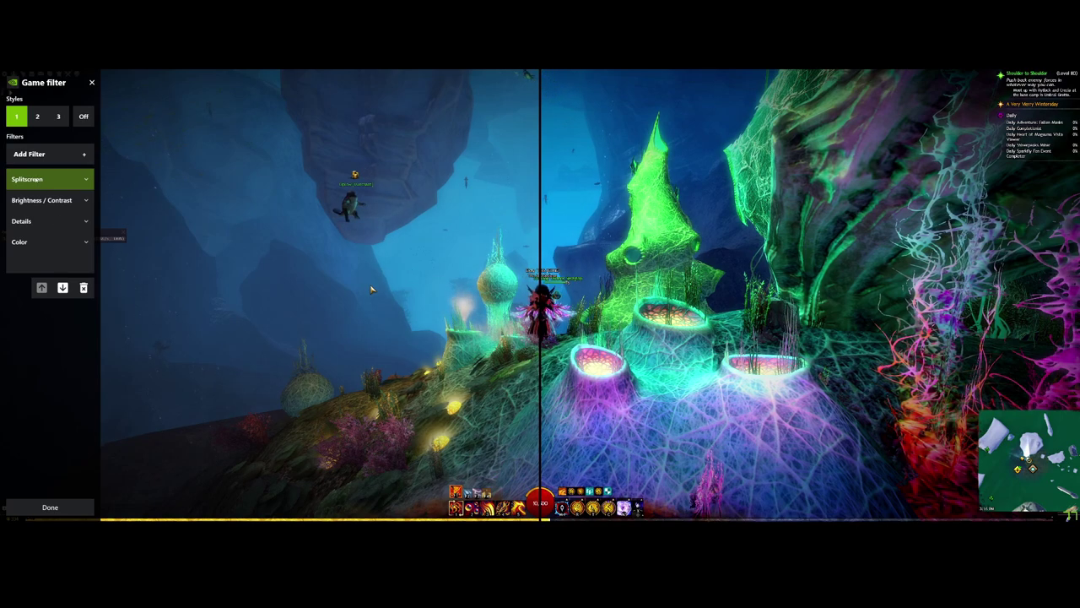
{"action": "left_click", "coordinate": [47, 199]}
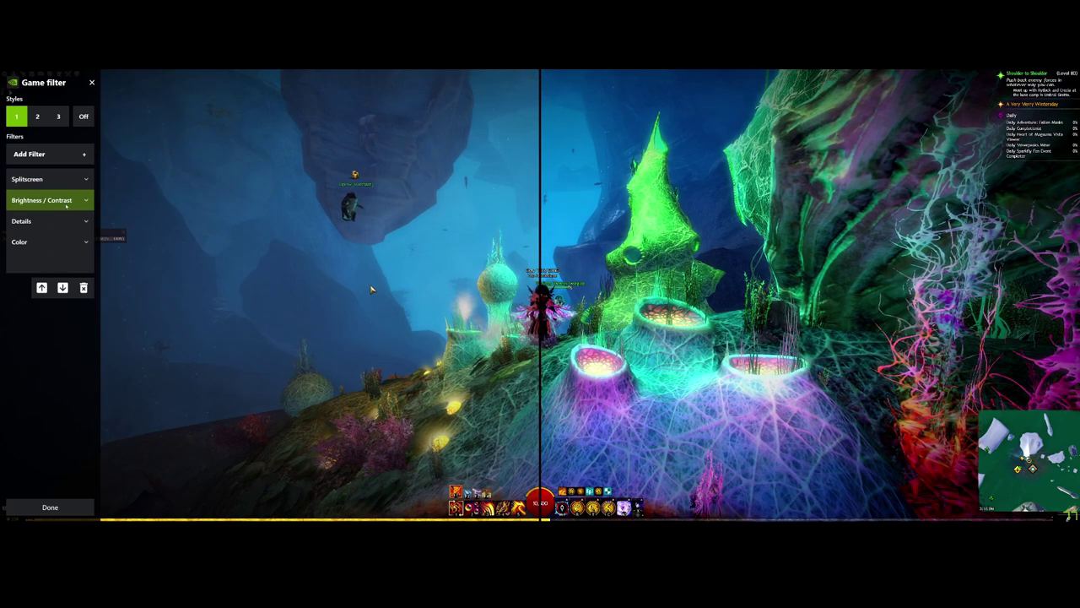